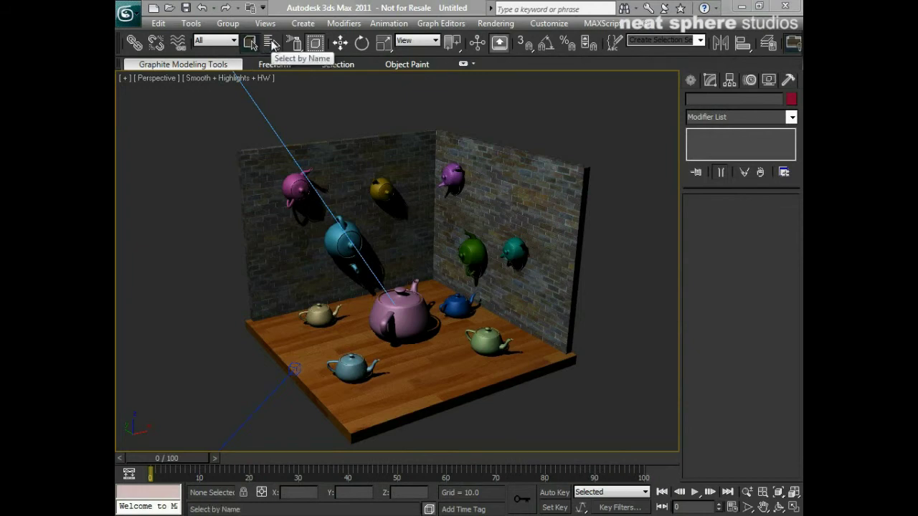
# Select the target camera Camera001 by name from the list of scene objects.
pyautogui.click(271, 45)
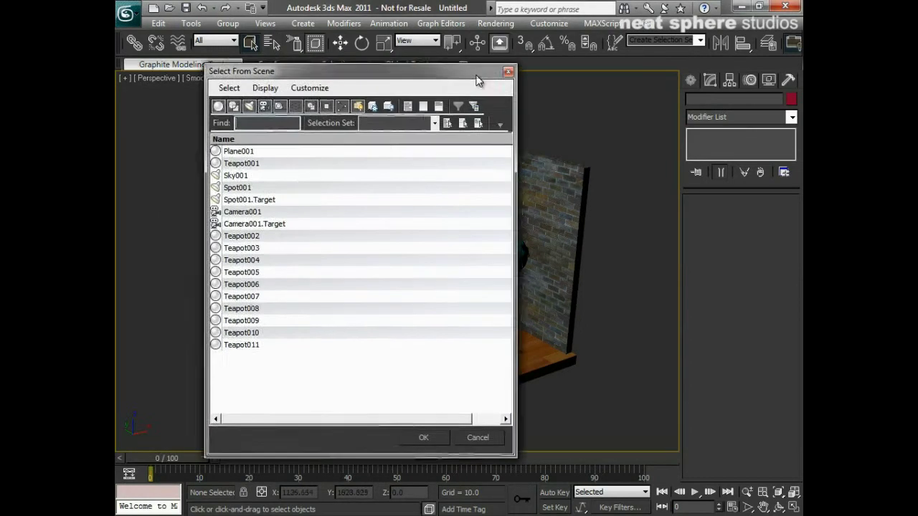
pyautogui.moveTo(478, 72); pyautogui.dragTo(556, 64)
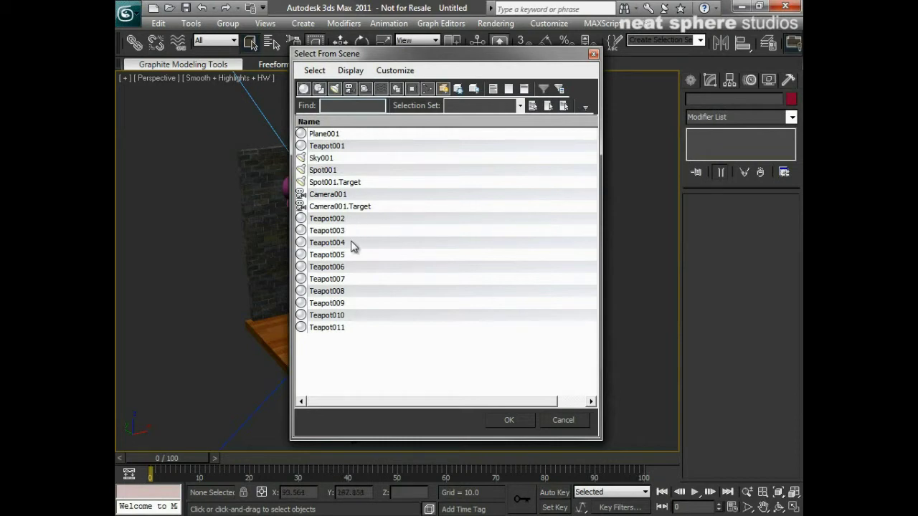
pyautogui.click(324, 197)
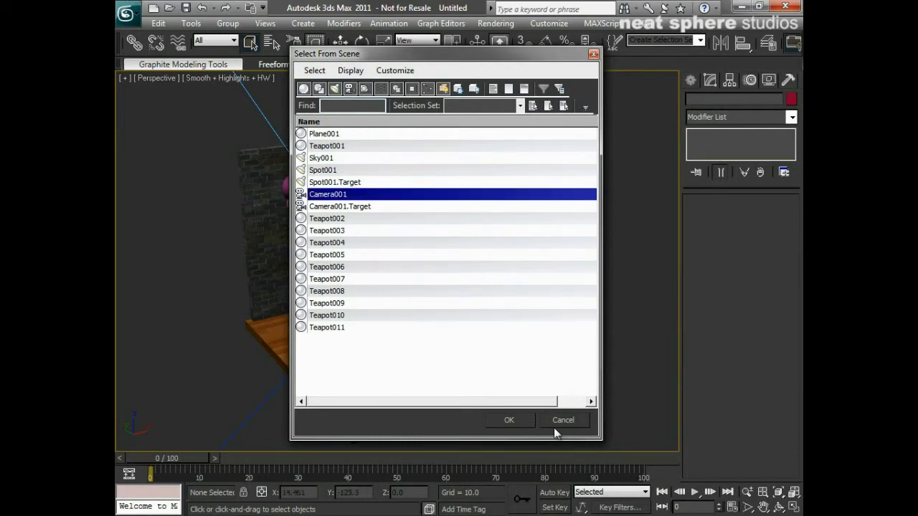
pyautogui.click(508, 420)
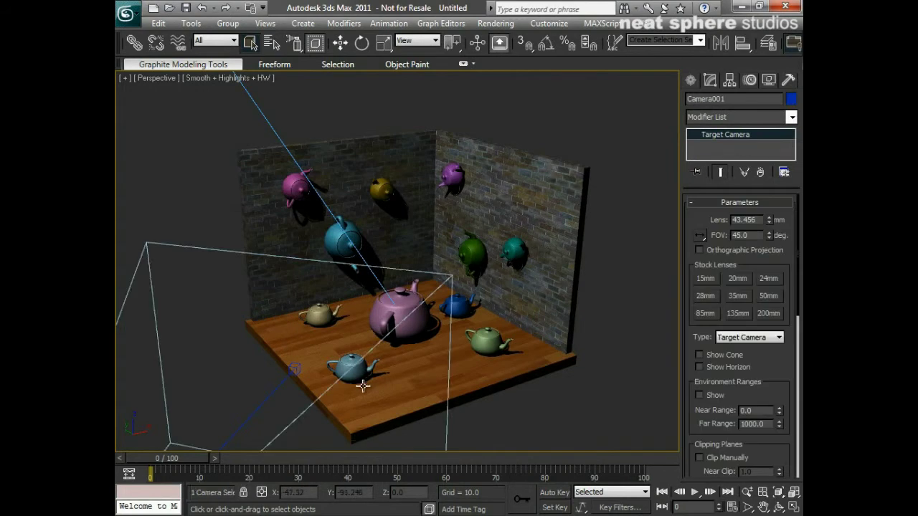
pyautogui.scroll(-2, 358, 386)
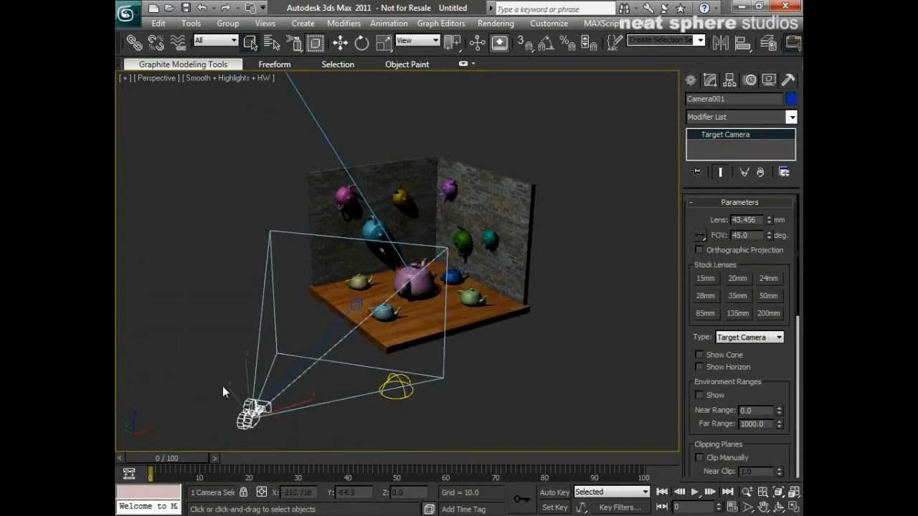
pyautogui.scroll(-3, 423, 260)
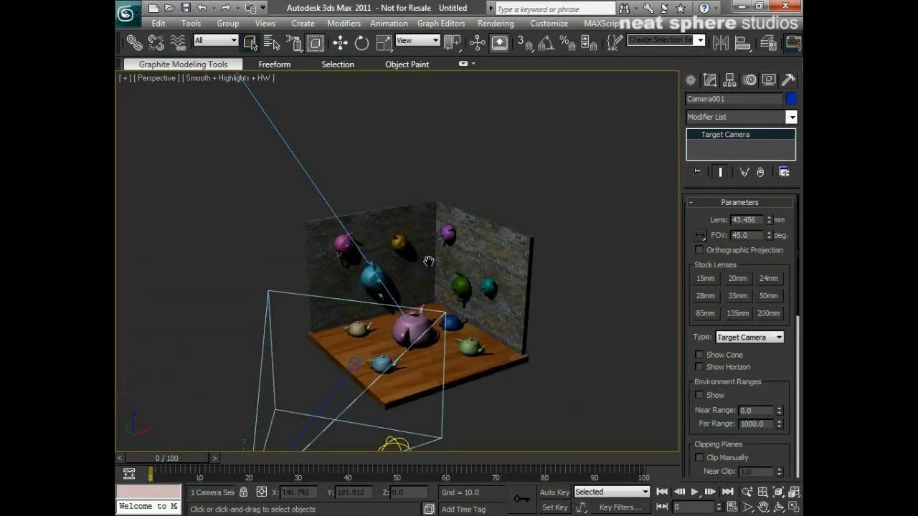
pyautogui.hotkey('alt', 'z')
pyautogui.moveTo(424, 275)
pyautogui.mouseDown()
pyautogui.moveTo(425, 251)
pyautogui.moveTo(426, 262)
pyautogui.mouseUp()
pyautogui.rightClick(426, 262)
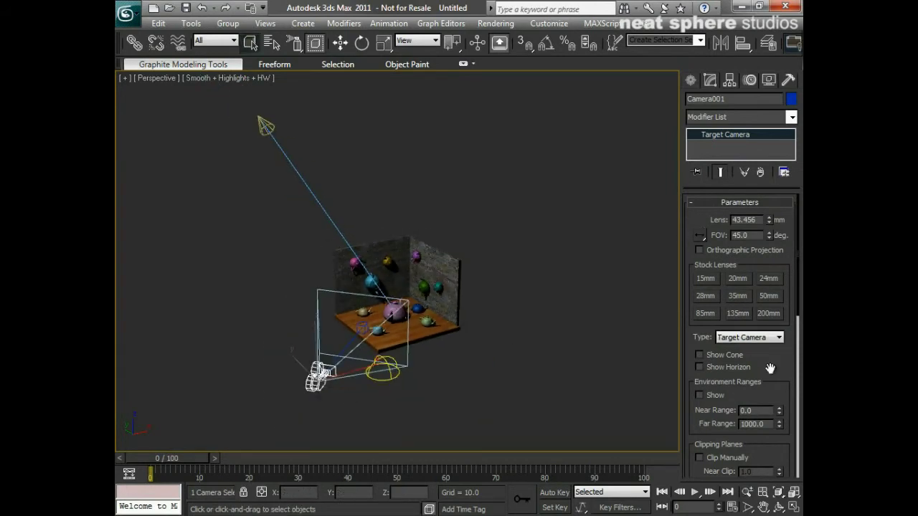
pyautogui.scroll(-6, 770, 366)
pyautogui.scroll(6, 771, 323)
# Select the spotlight Spot001 by name from the scene object list and view its general parameters.
pyautogui.click(270, 43)
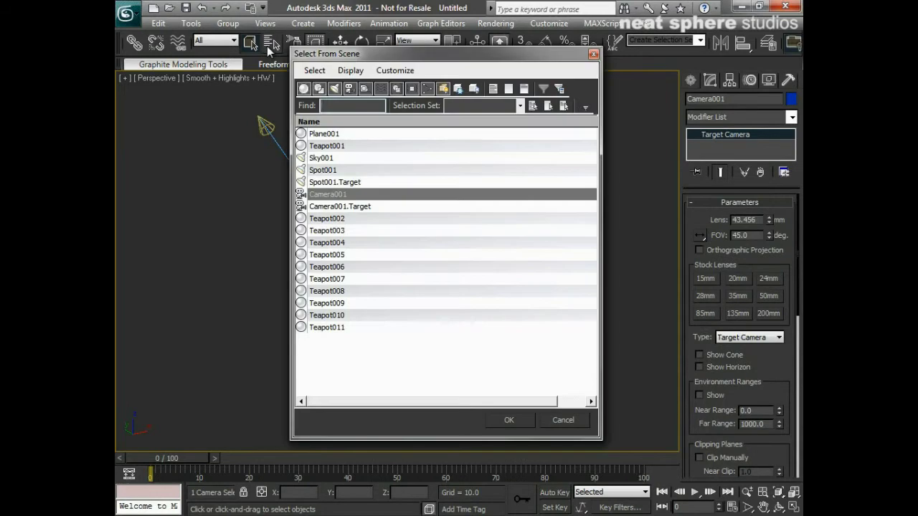
pyautogui.moveTo(355, 56); pyautogui.dragTo(508, 48)
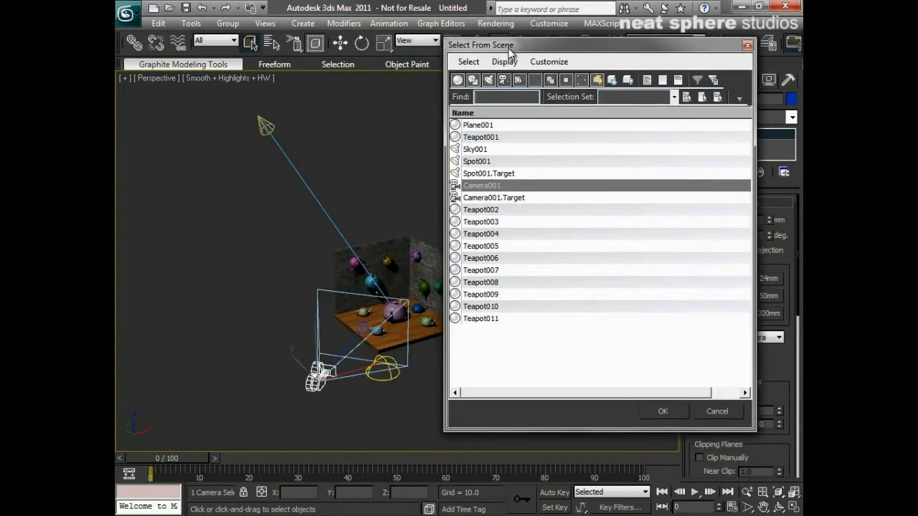
pyautogui.click(478, 162)
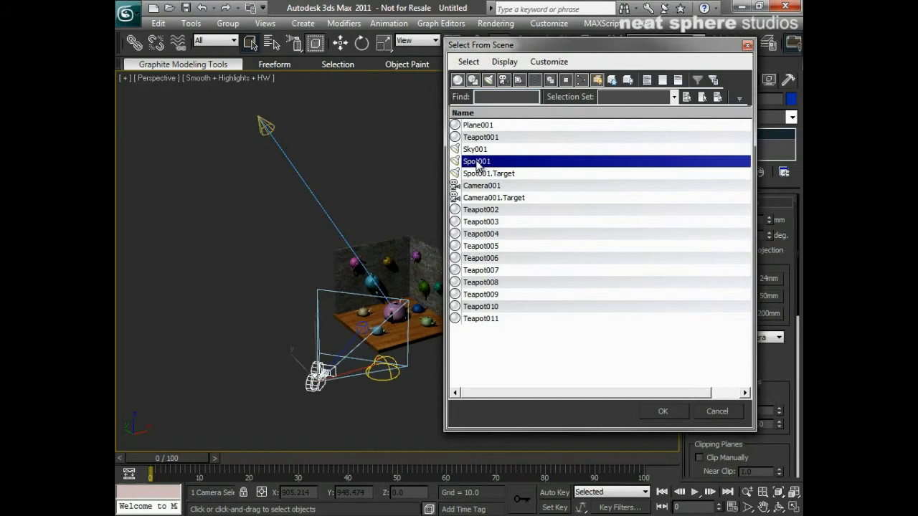
pyautogui.click(674, 416)
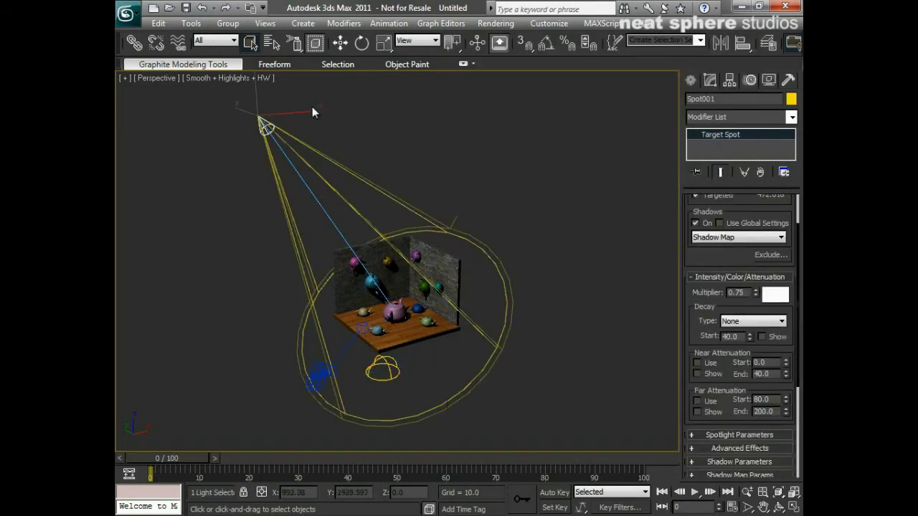
pyautogui.scroll(2, 695, 321)
pyautogui.scroll(-6, 695, 407)
pyautogui.moveTo(699, 234); pyautogui.dragTo(701, 433)
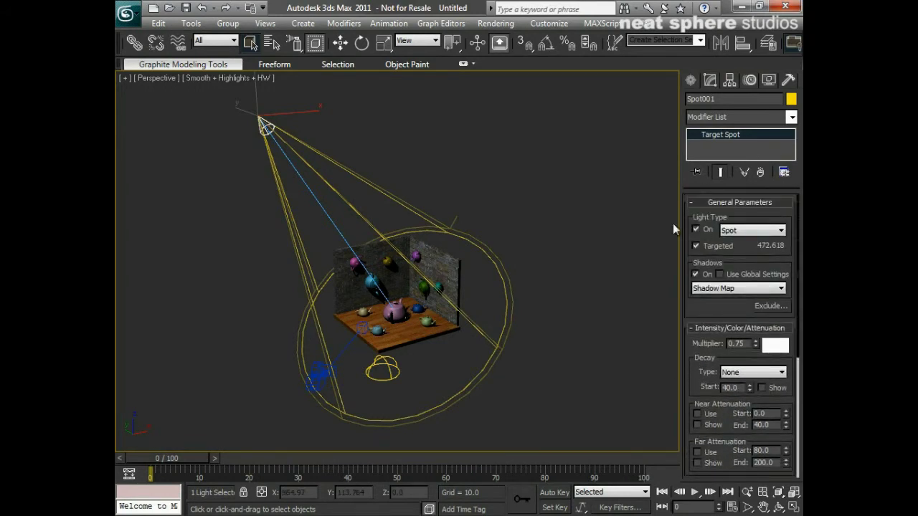
# Reopen the scene object list, highlight Sky001 and Spot001 together, and clear the highlighting without accepting it.
pyautogui.click(271, 44)
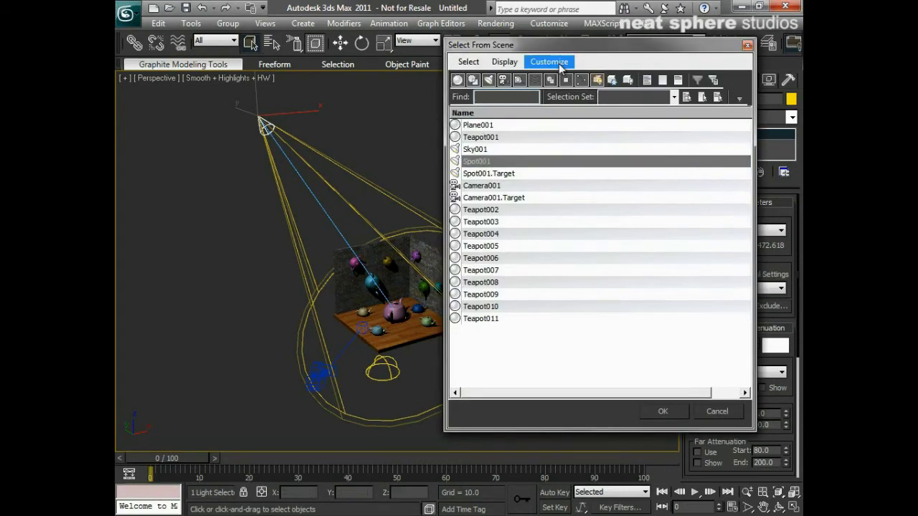
pyautogui.moveTo(559, 44); pyautogui.dragTo(540, 48)
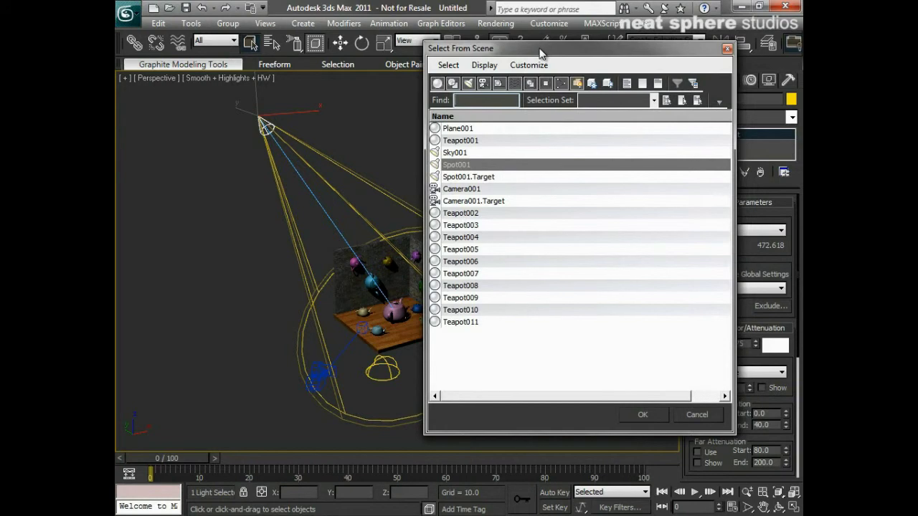
pyautogui.click(457, 166)
pyautogui.keyDown('ctrl'); pyautogui.click(450, 154); pyautogui.keyUp('ctrl')
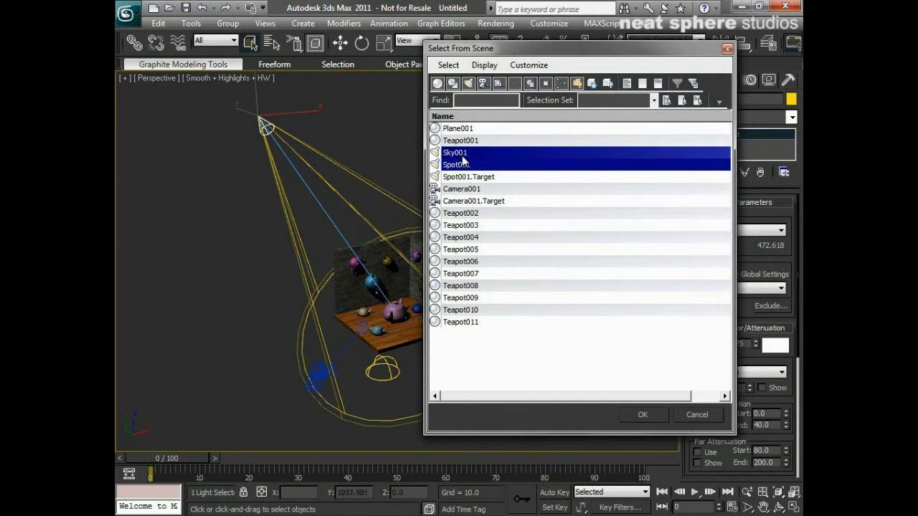
pyautogui.click(516, 237)
pyautogui.click(462, 155)
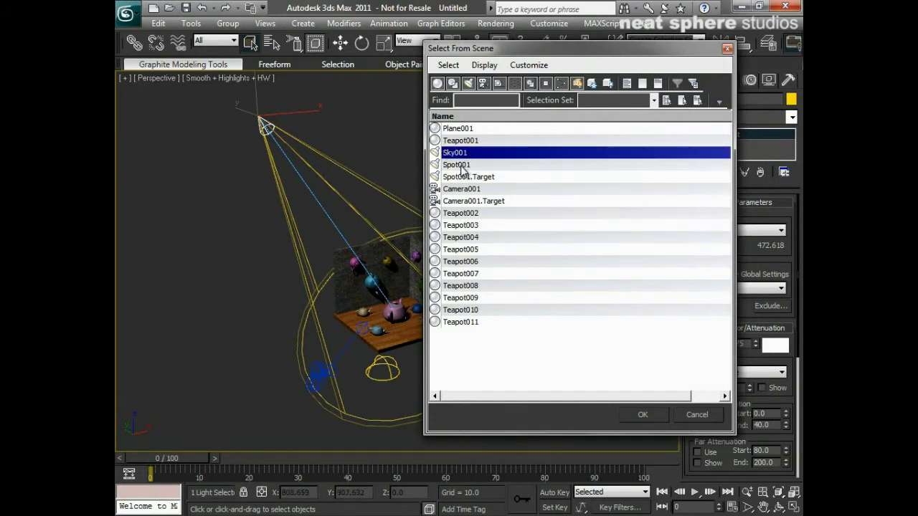
pyautogui.keyDown('ctrl'); pyautogui.click(462, 165); pyautogui.keyUp('ctrl')
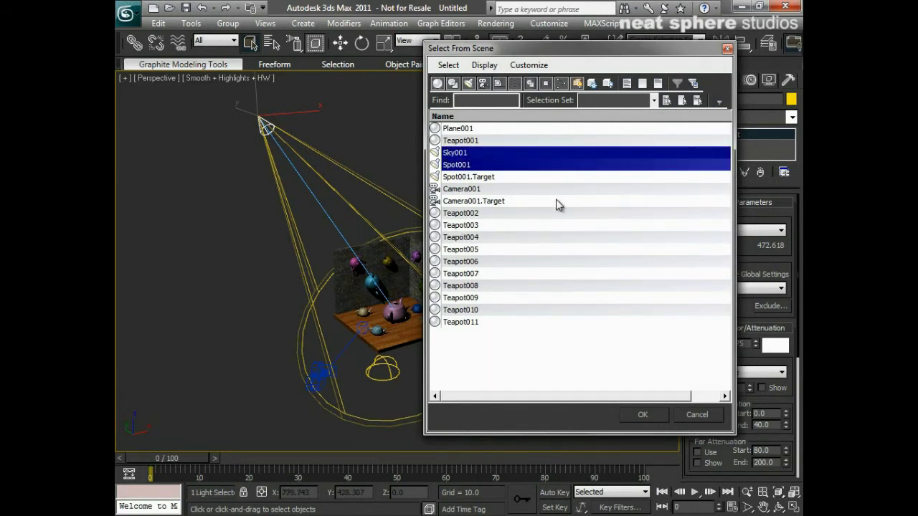
pyautogui.click(582, 374)
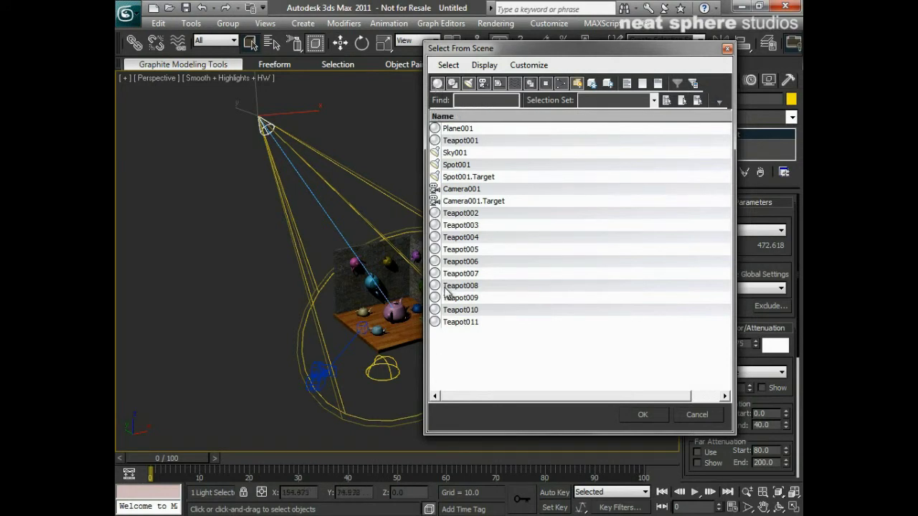
# Highlight Spot001 in the object list, and filter geometry out of the list and back in.
pyautogui.click(492, 164)
pyautogui.click(438, 83)
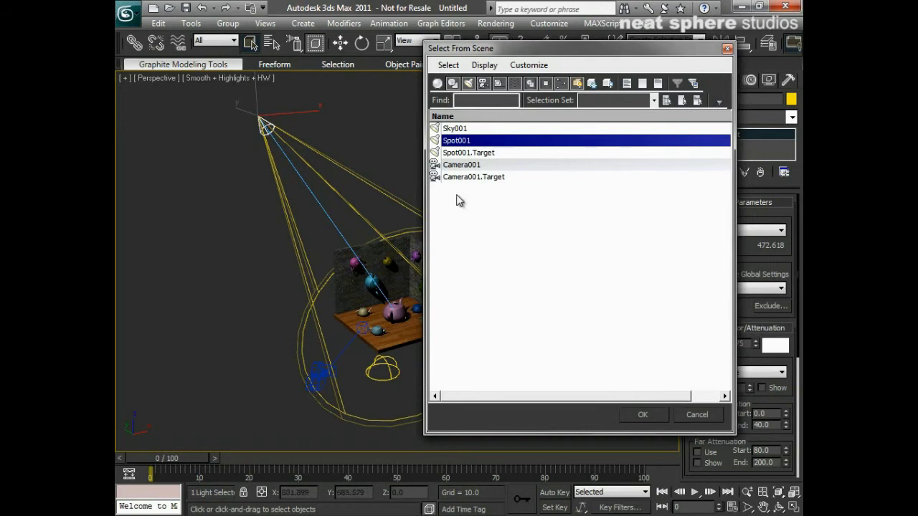
pyautogui.click(438, 84)
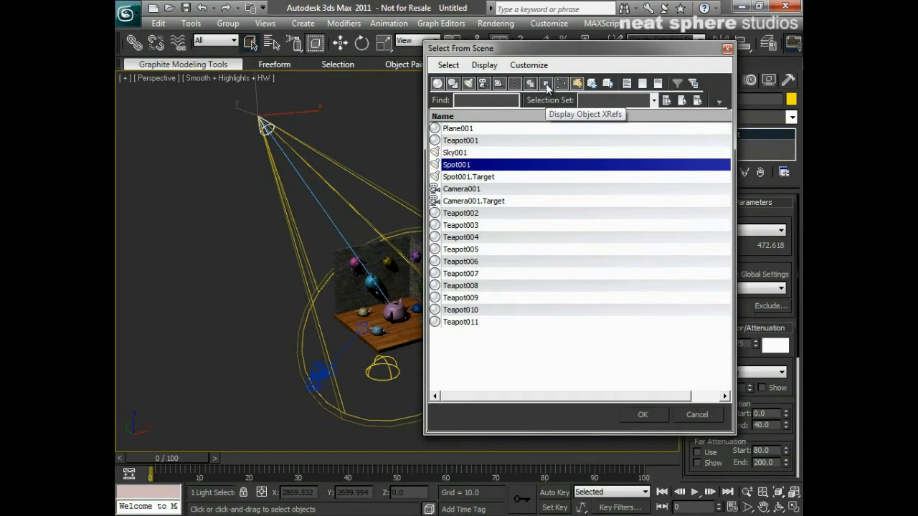
# Try the Display All, Display None and Invert Display filters on the object list, ending with all object types listed.
pyautogui.click(592, 84)
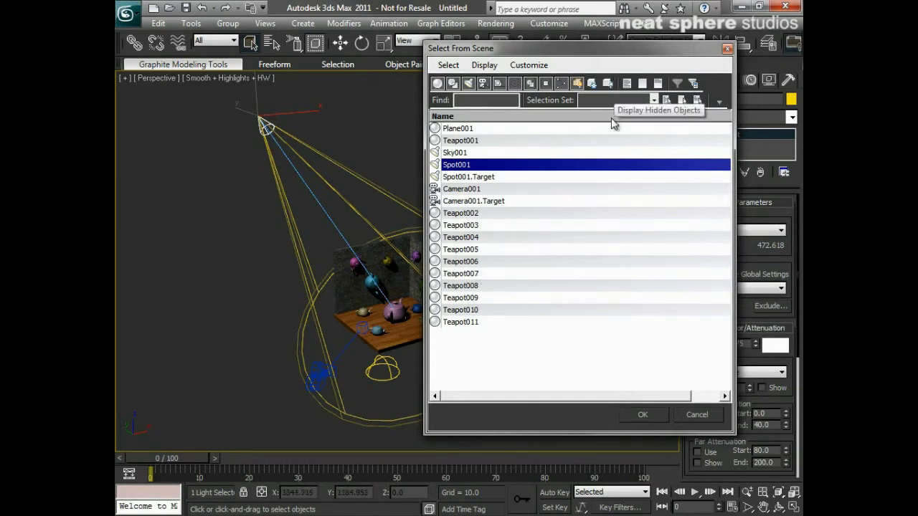
pyautogui.click(628, 84)
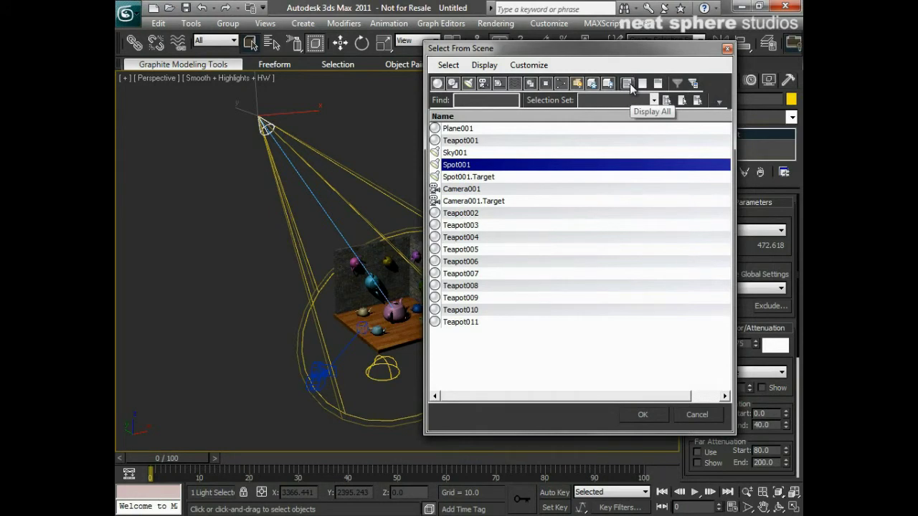
pyautogui.click(642, 84)
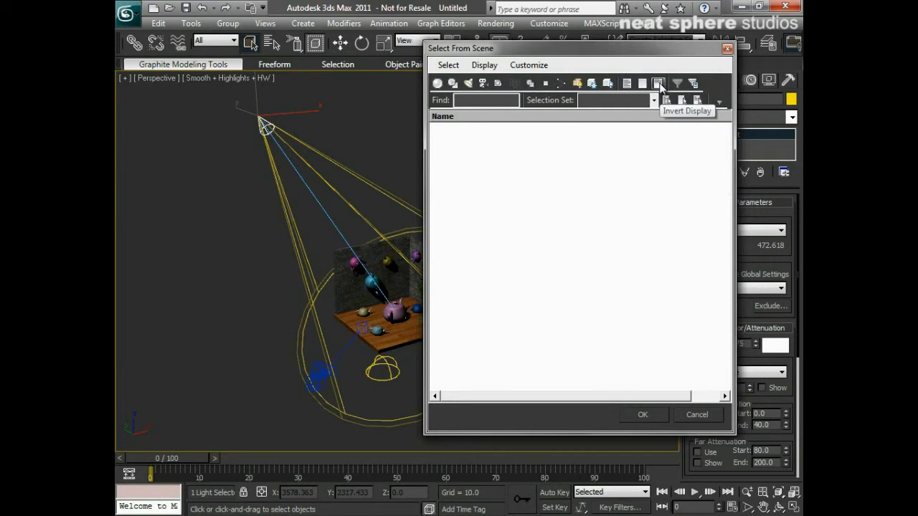
pyautogui.click(626, 84)
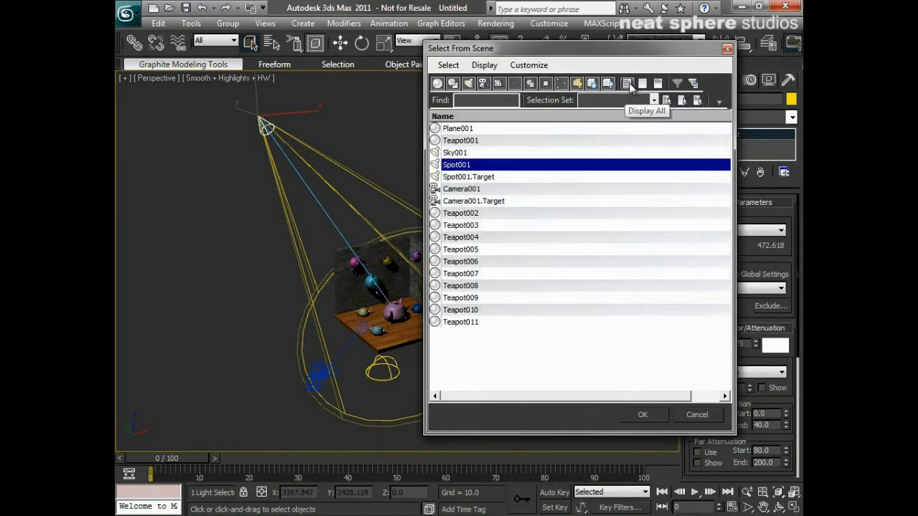
pyautogui.click(659, 84)
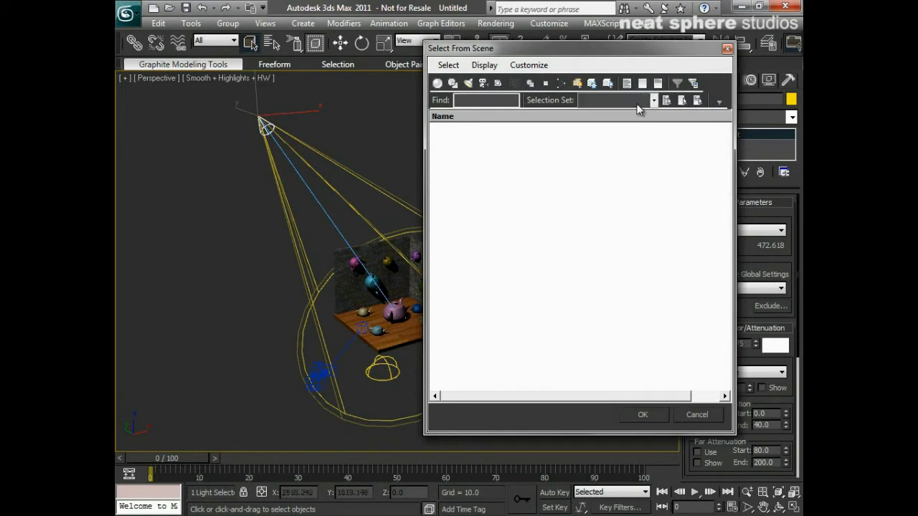
pyautogui.click(630, 84)
# Filter lights out of the list, invert the display to list only lights, and restore all object types.
pyautogui.click(469, 84)
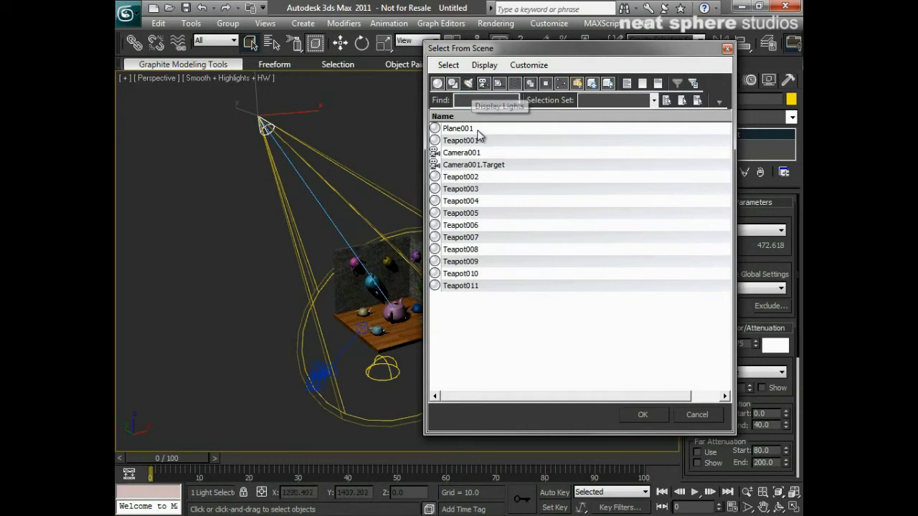
pyautogui.click(655, 85)
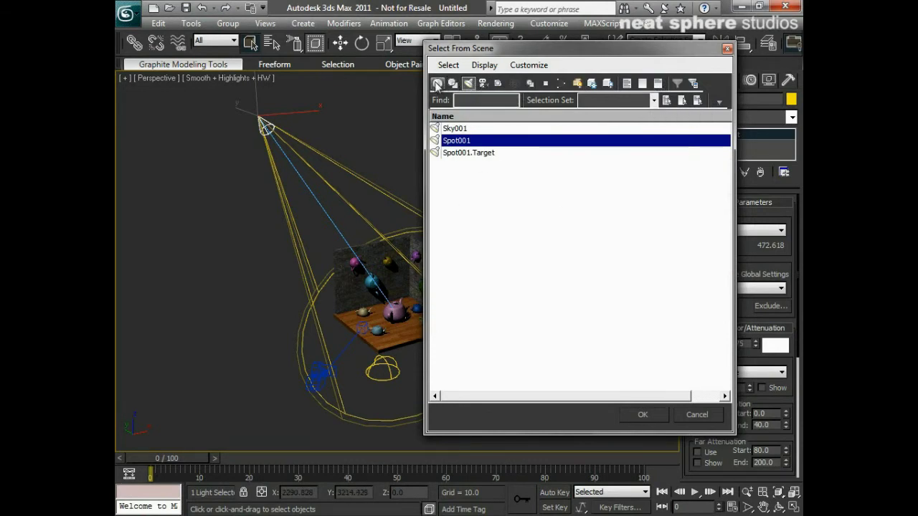
pyautogui.click(633, 83)
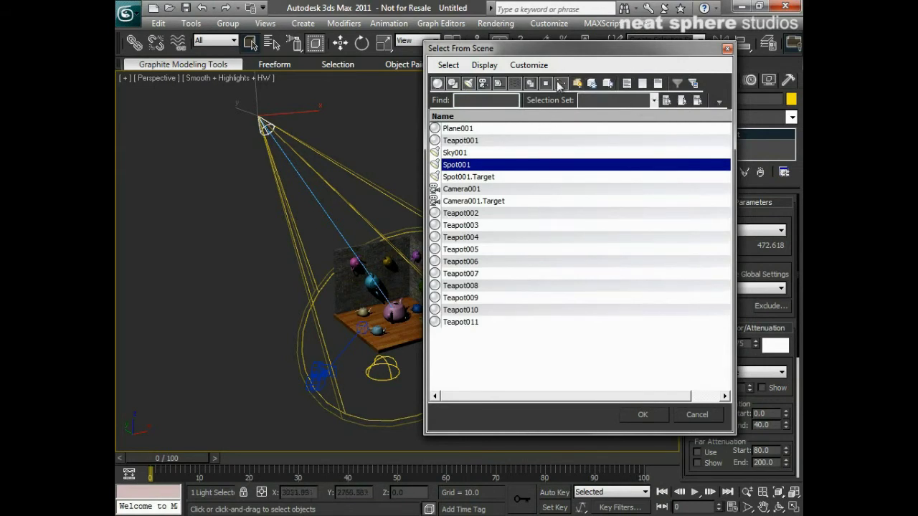
# Hide lights from the list again, invert the display filters back and forth, and re-enable the display of lights.
pyautogui.click(468, 83)
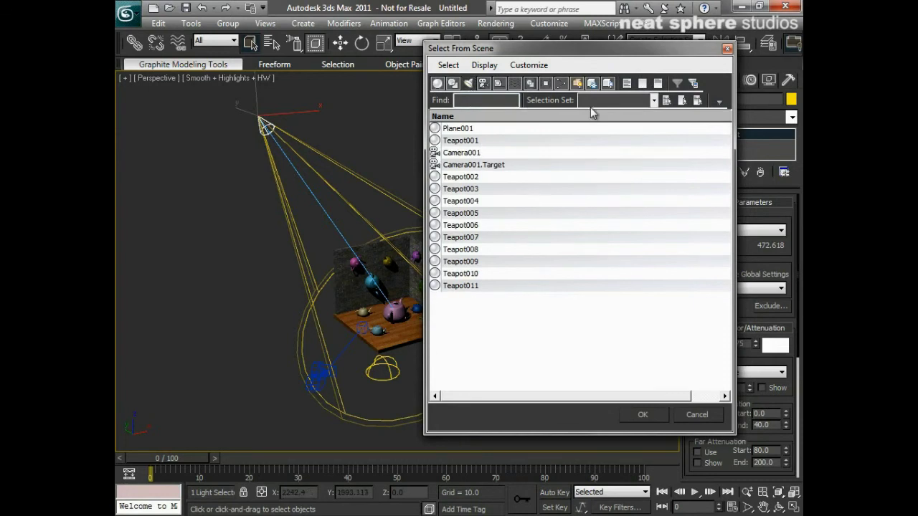
pyautogui.click(660, 84)
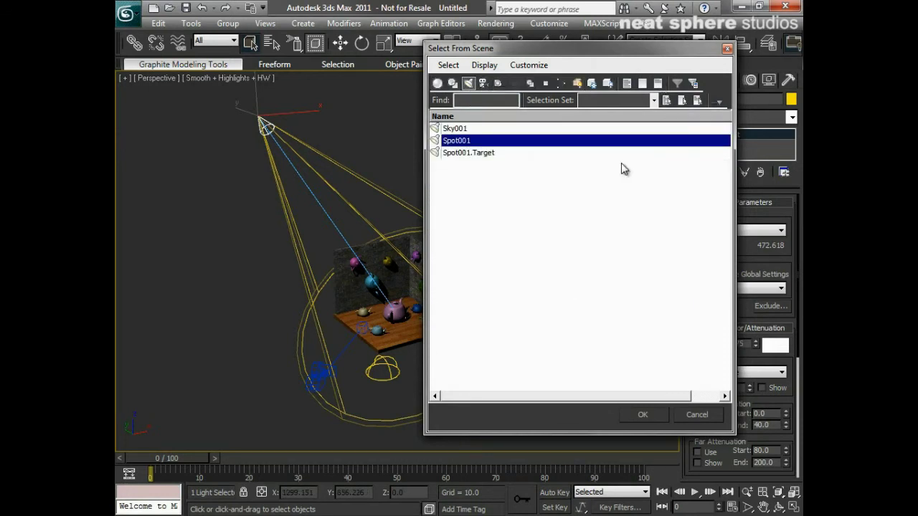
pyautogui.click(658, 84)
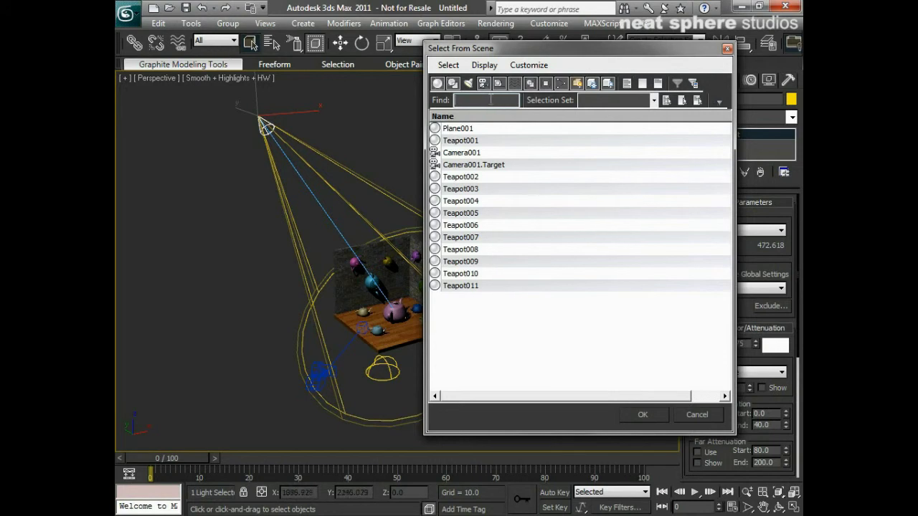
pyautogui.click(470, 83)
# Clear the highlighted entry, find objects by the name "spot", and try Select All followed by Select None.
pyautogui.click(481, 364)
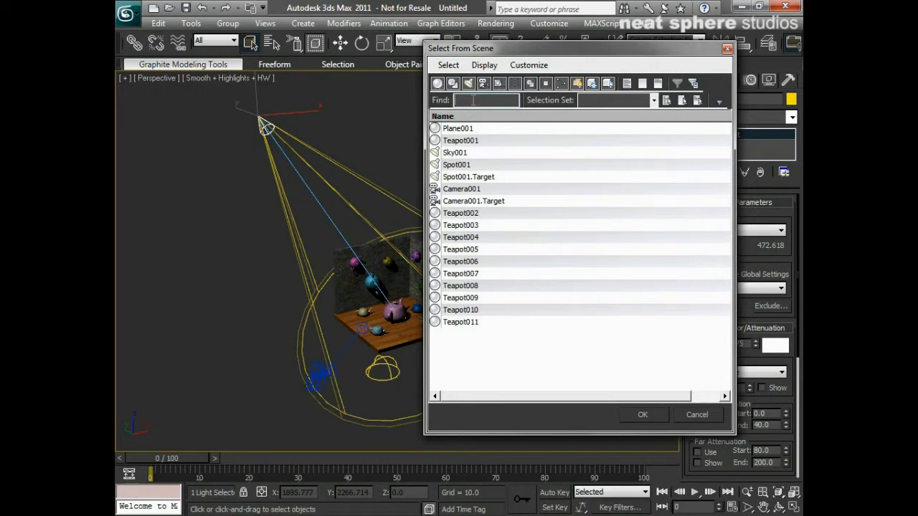
pyautogui.write('spot')
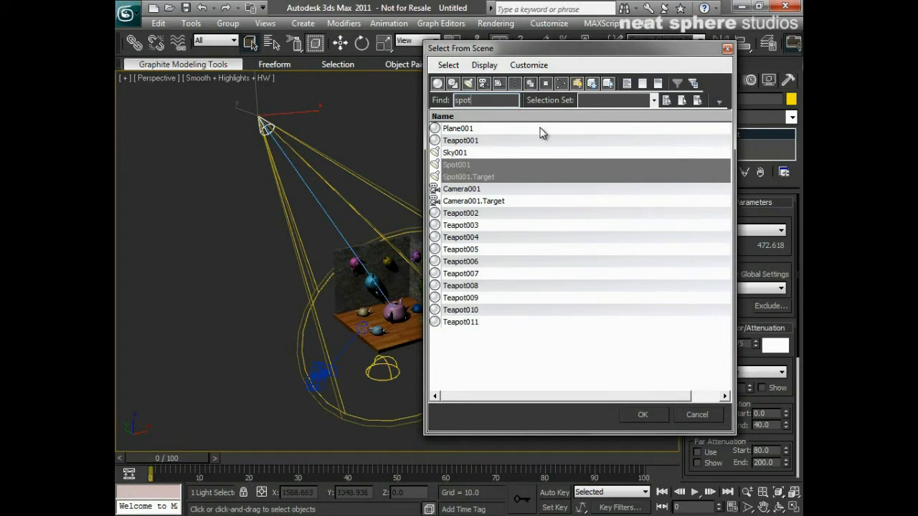
pyautogui.click(666, 102)
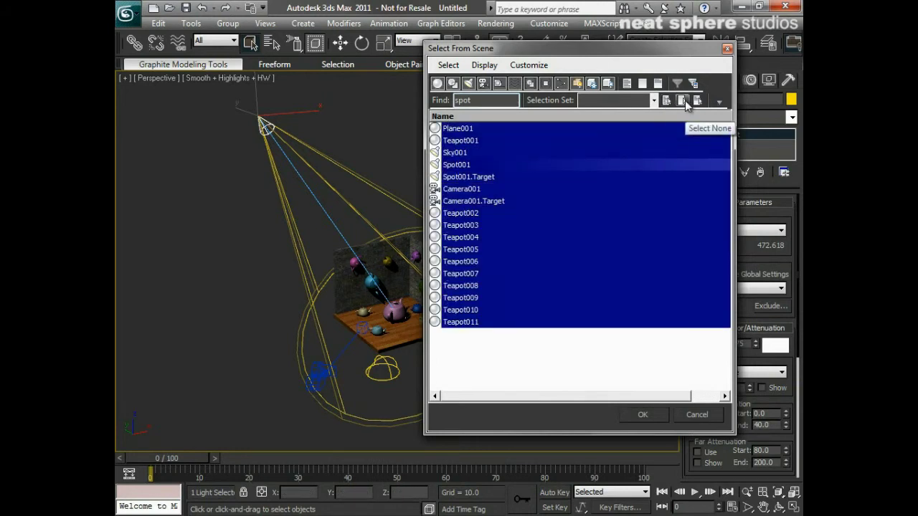
pyautogui.click(685, 102)
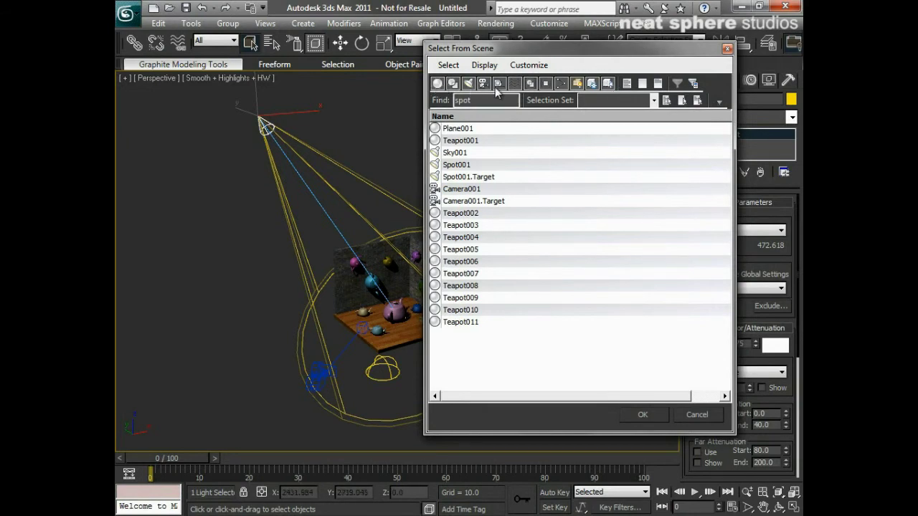
# Highlight Spot001 in the object list, try Select Invert, and clear the highlighting.
pyautogui.click(457, 166)
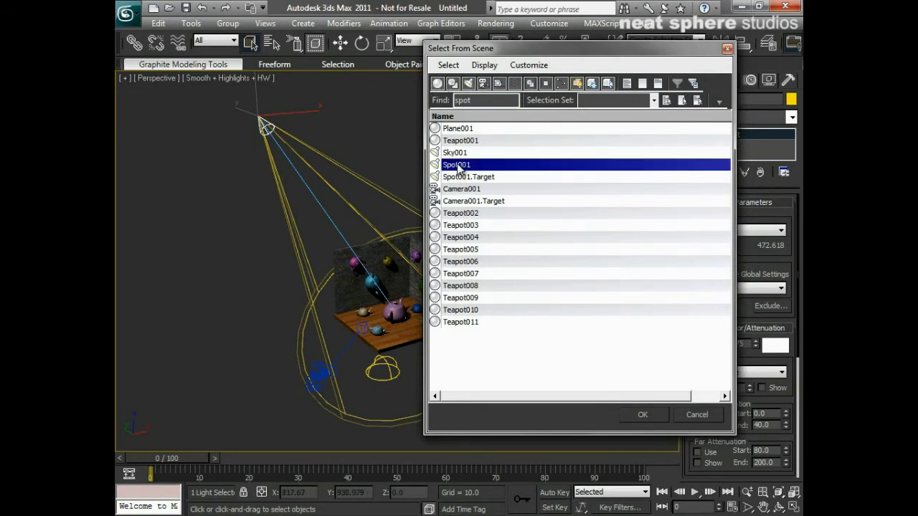
pyautogui.click(698, 102)
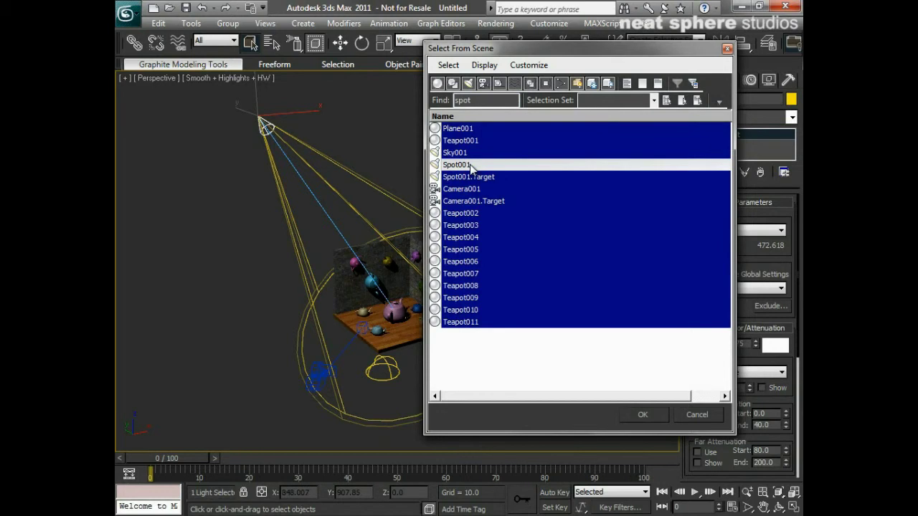
pyautogui.click(643, 382)
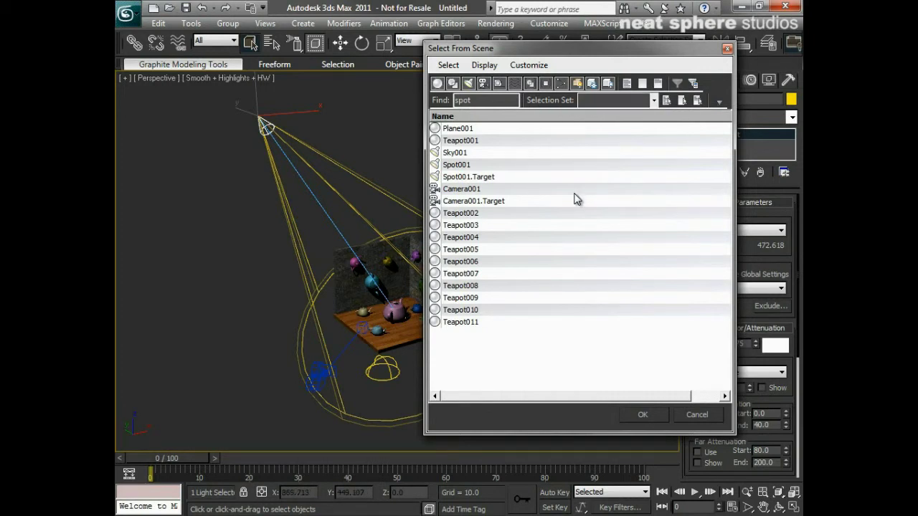
# Invert the display filters to list only geometry, then select Teapot001 through Teapot011 in the scene.
pyautogui.click(437, 84)
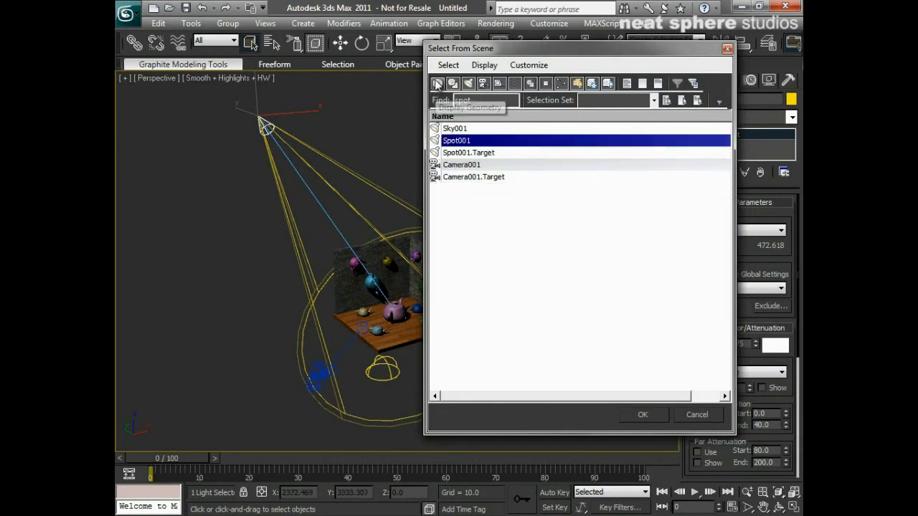
pyautogui.click(657, 83)
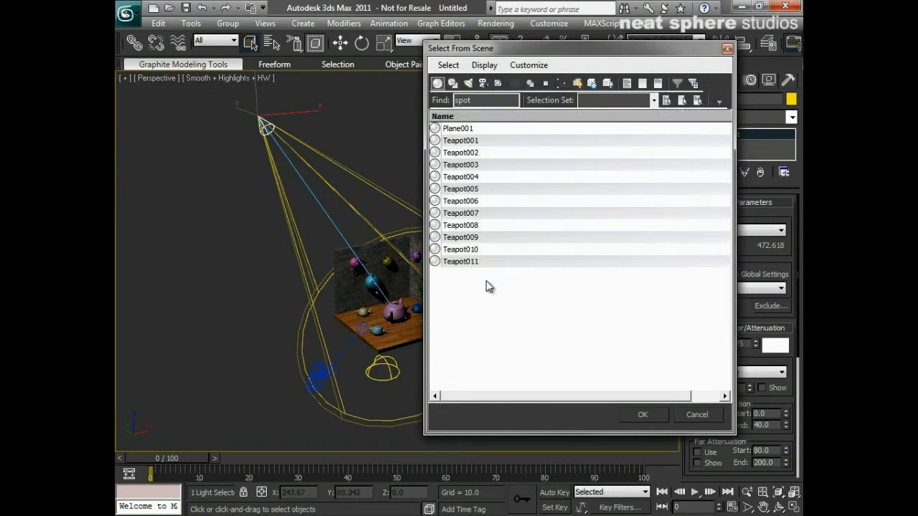
pyautogui.click(461, 141)
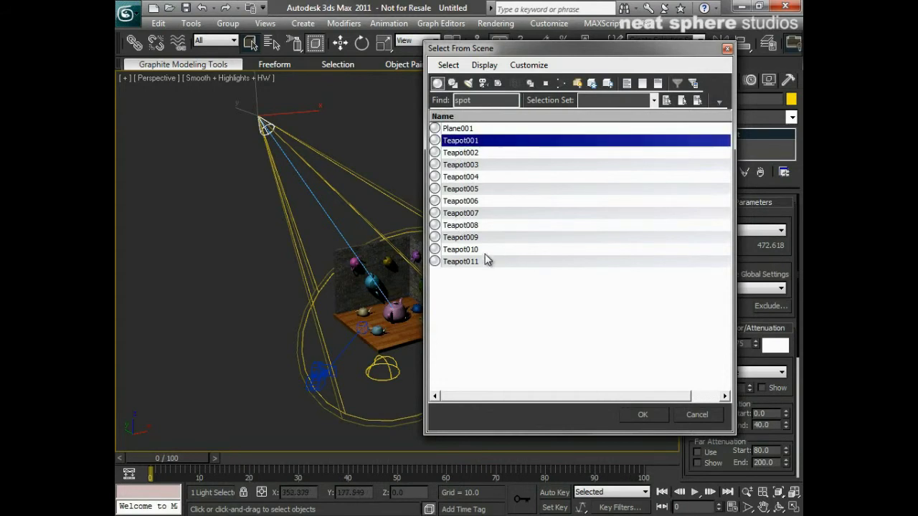
pyautogui.keyDown('shift'); pyautogui.click(453, 263); pyautogui.keyUp('shift')
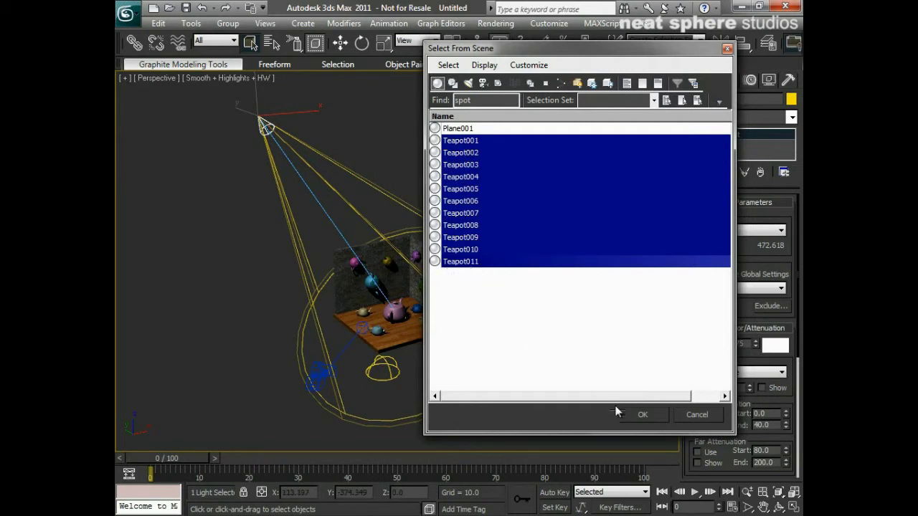
pyautogui.click(634, 415)
# Switch edged faces on and back off in the Perspective viewport.
pyautogui.scroll(5, 487, 328)
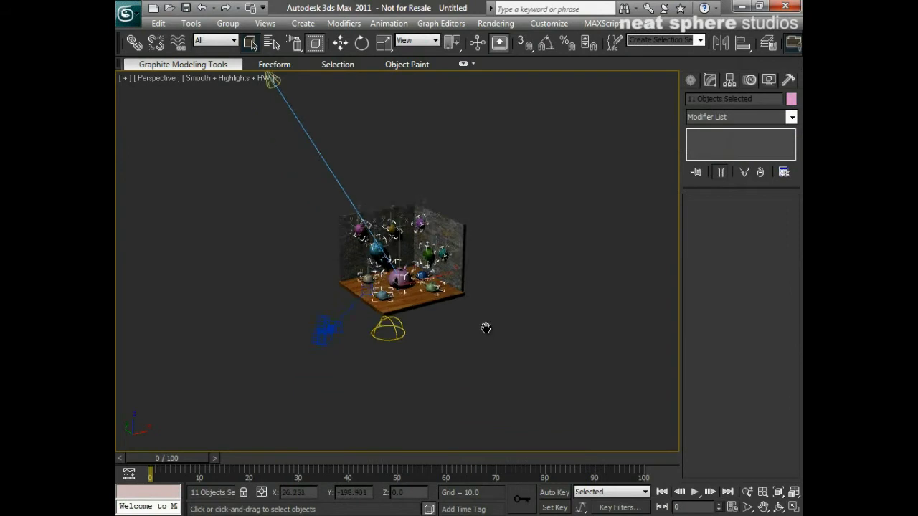
pyautogui.scroll(3, 487, 328)
pyautogui.press('F4')
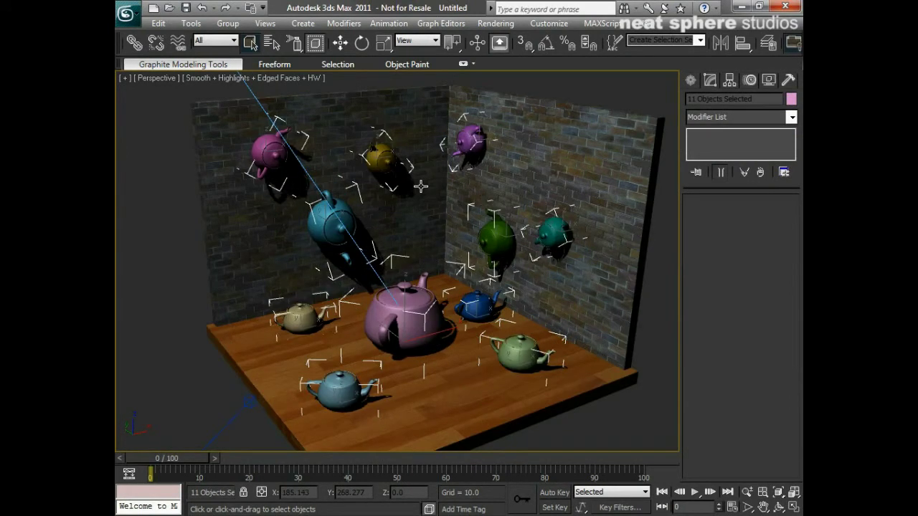
pyautogui.press('F4')
pyautogui.scroll(-4, 420, 187)
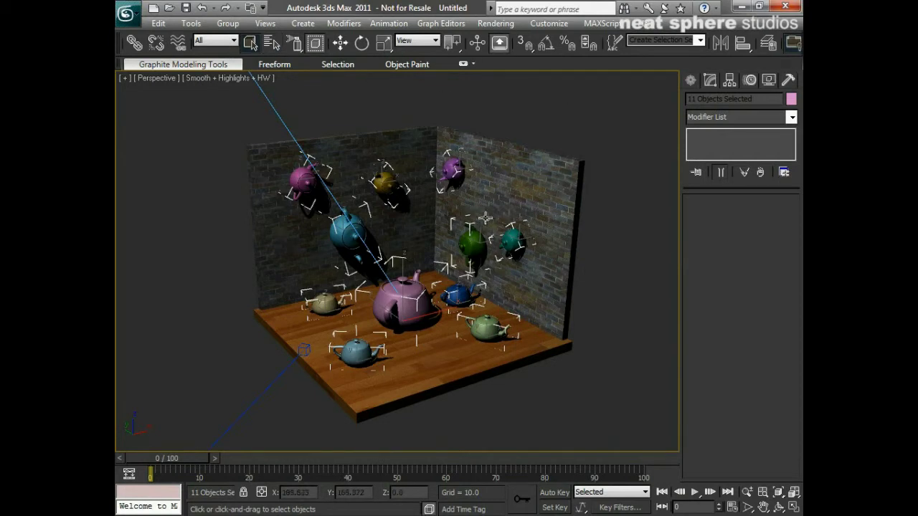
# Save the selected teapots as a named selection set called "teapots" and deselect everything.
pyautogui.click(638, 41)
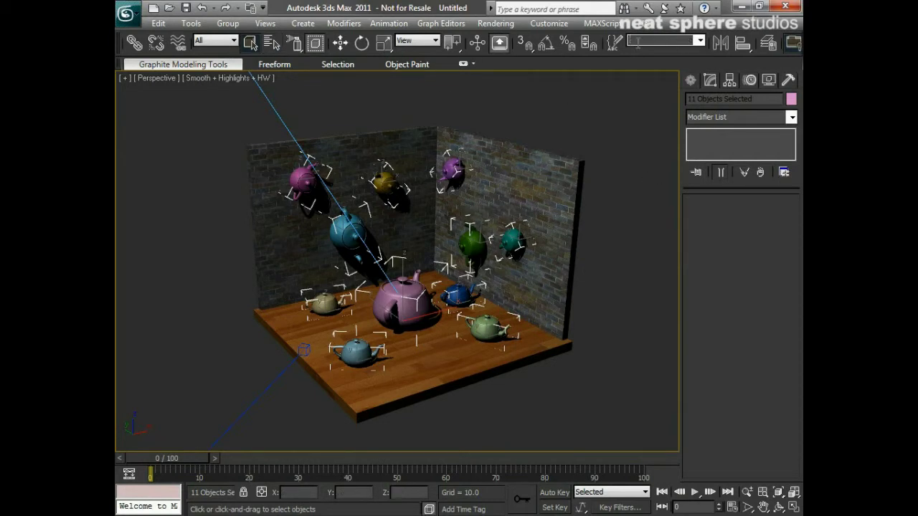
pyautogui.click(697, 40)
pyautogui.click(647, 40)
pyautogui.click(616, 99)
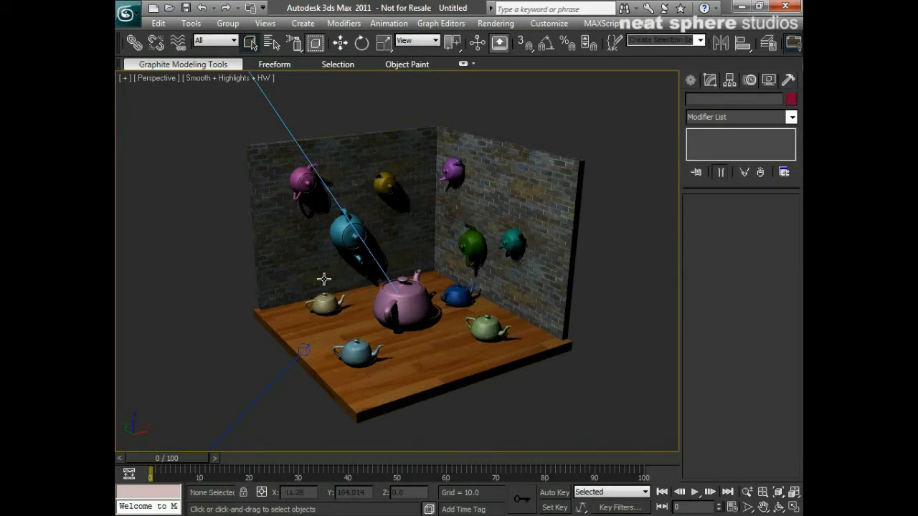
# Reselect the teapots through the "teapots" selection set and open the Named Selection Sets dialog.
pyautogui.click(646, 43)
pyautogui.click(700, 42)
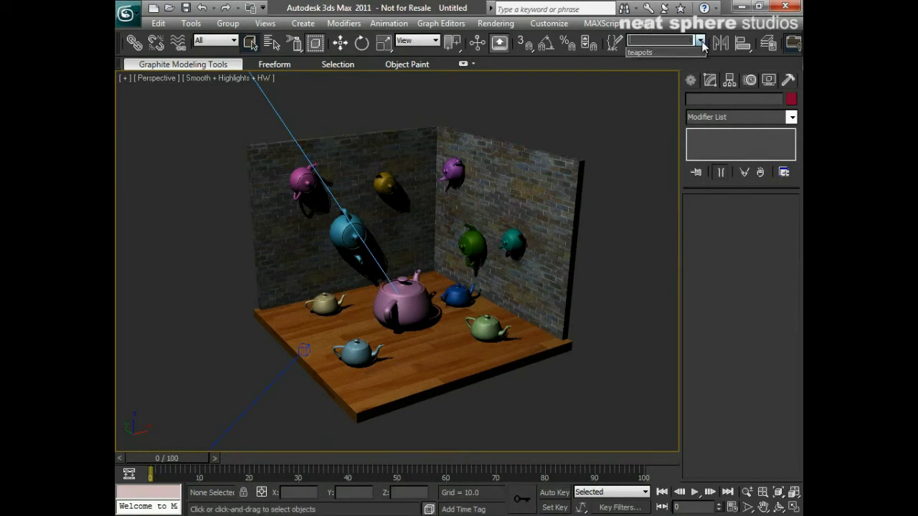
pyautogui.click(642, 53)
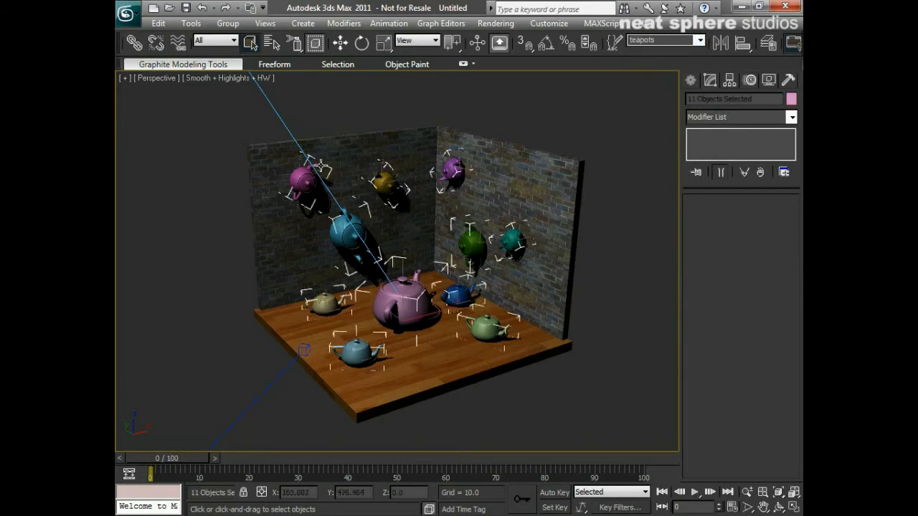
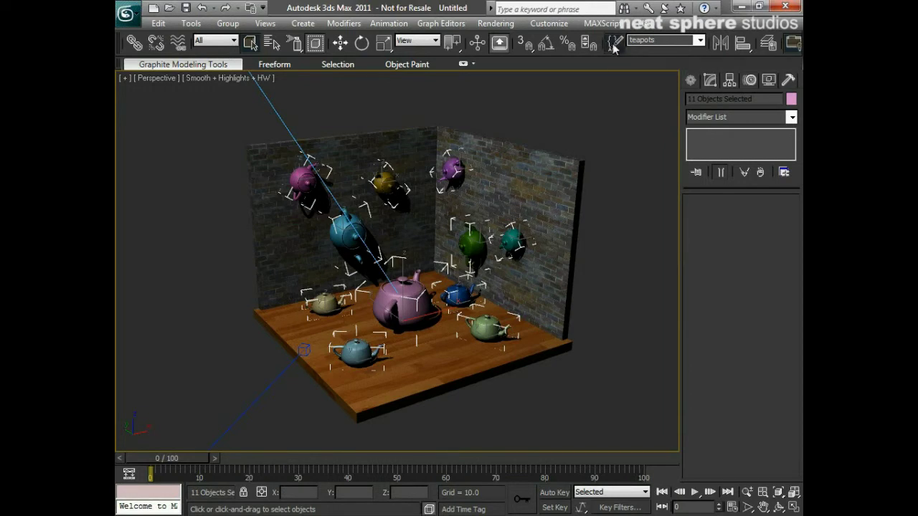
pyautogui.click(614, 44)
pyautogui.moveTo(184, 151); pyautogui.dragTo(603, 246)
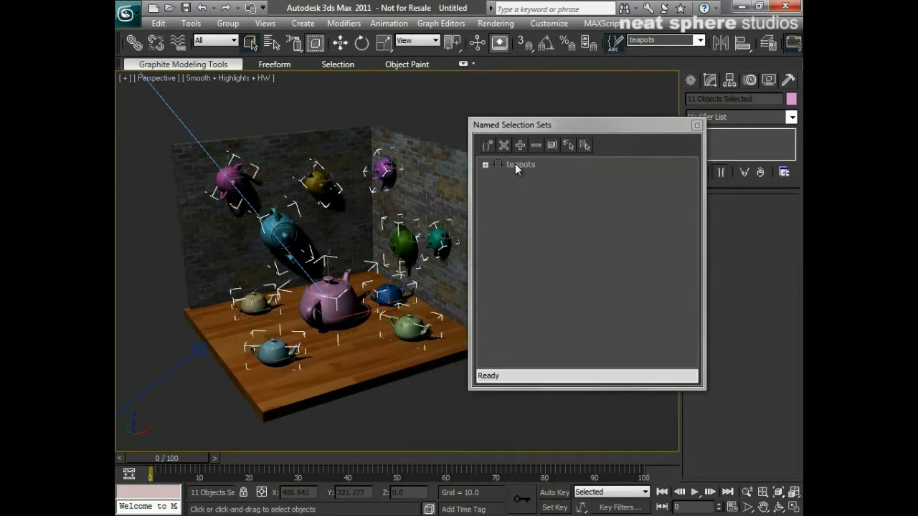
# Select the spotlight and the skylight together and save them as a named selection set called "lights".
pyautogui.click(393, 407)
pyautogui.press('z')
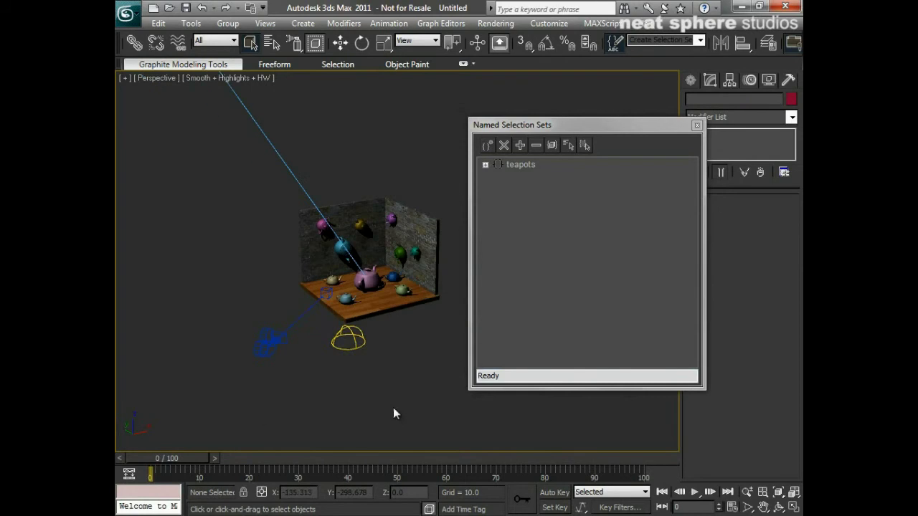
pyautogui.scroll(-3, 394, 410)
pyautogui.click(329, 221)
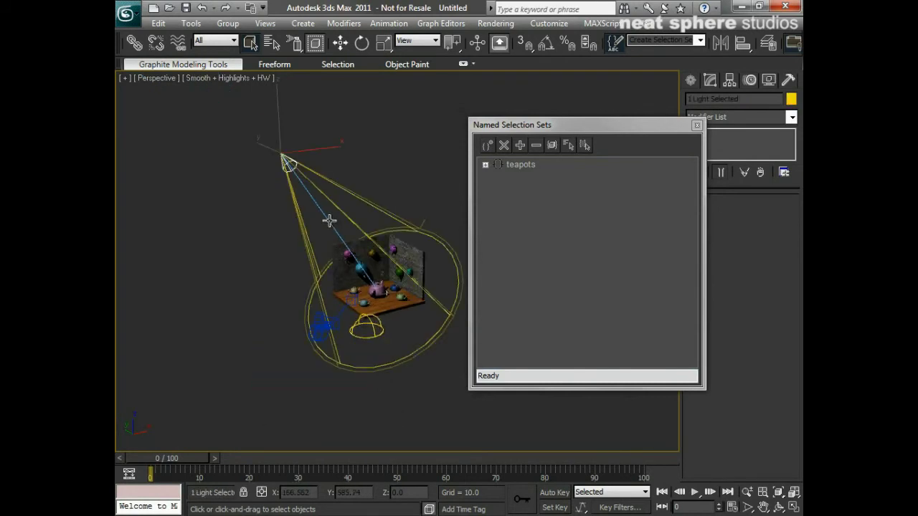
pyautogui.keyDown('ctrl'); pyautogui.click(373, 338); pyautogui.keyUp('ctrl')
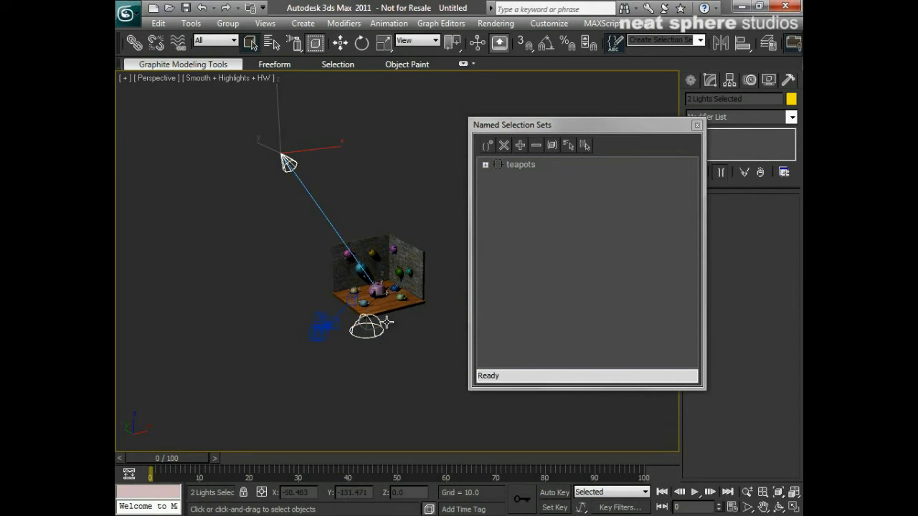
pyautogui.click(646, 41)
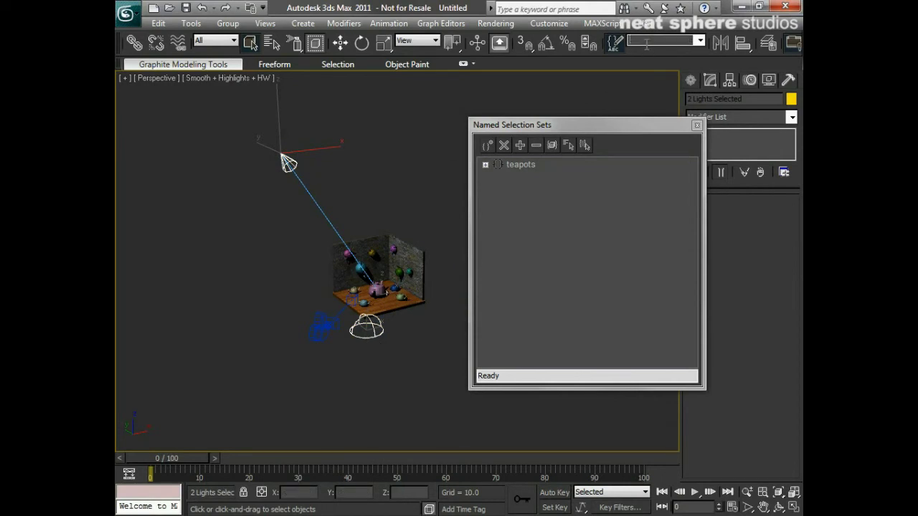
pyautogui.write('lights')
pyautogui.press('Return')
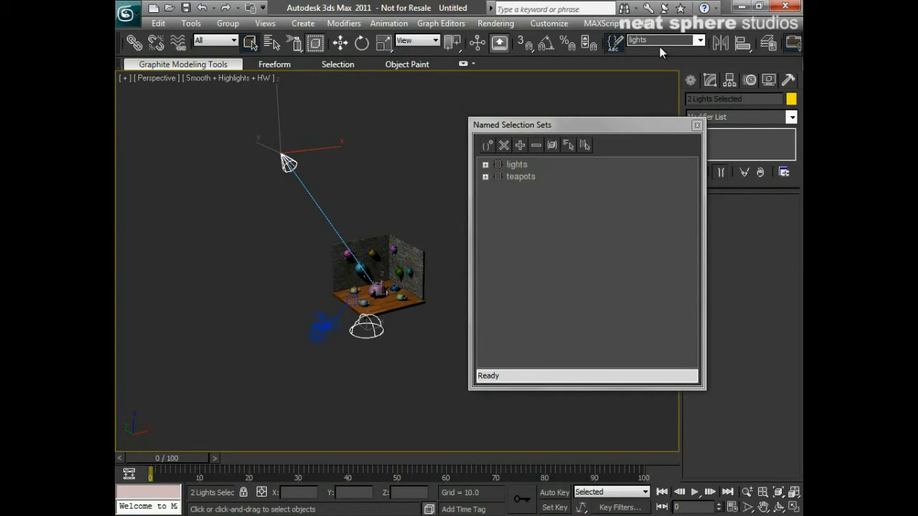
# Reposition the Named Selection Sets dialog slightly and expand the lights and teapots sets to examine their members.
pyautogui.click(523, 125)
pyautogui.moveTo(523, 126); pyautogui.dragTo(515, 123)
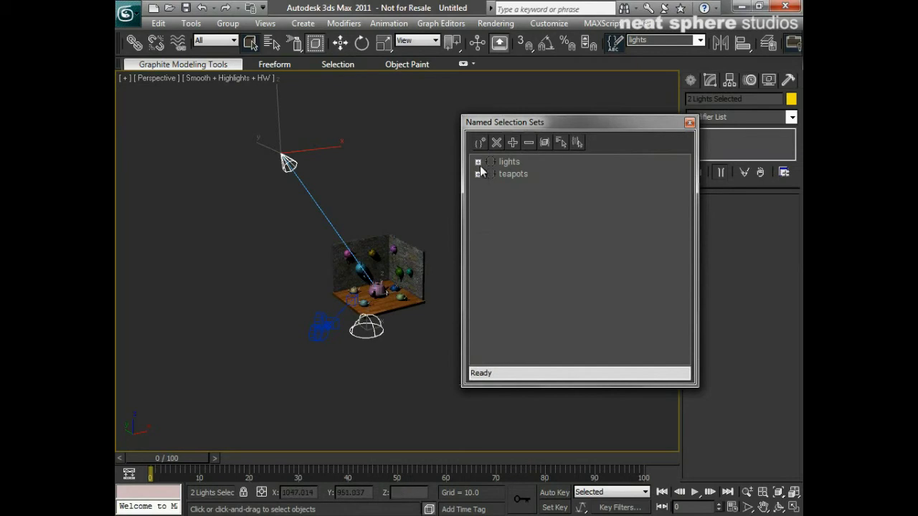
pyautogui.click(478, 163)
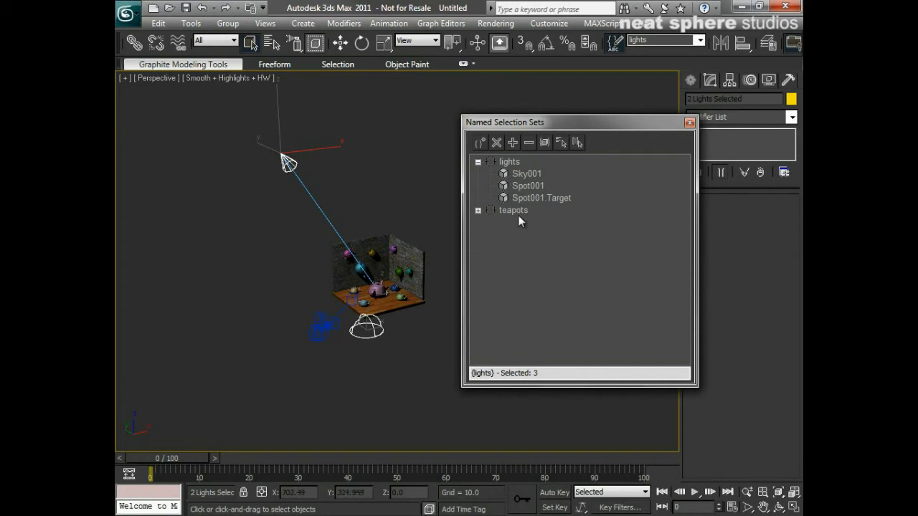
pyautogui.click(479, 211)
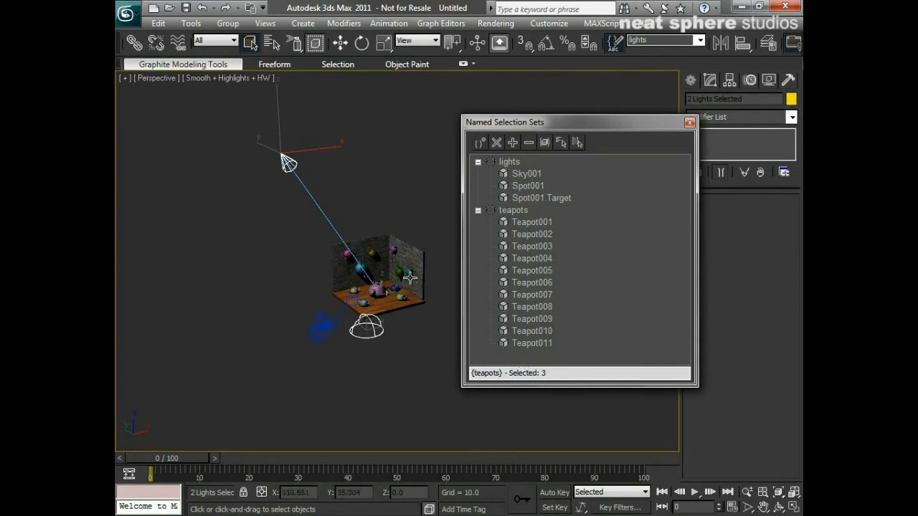
# Select the room plane and the camera with its target, and save them as a named selection set called "scene elements".
pyautogui.click(414, 206)
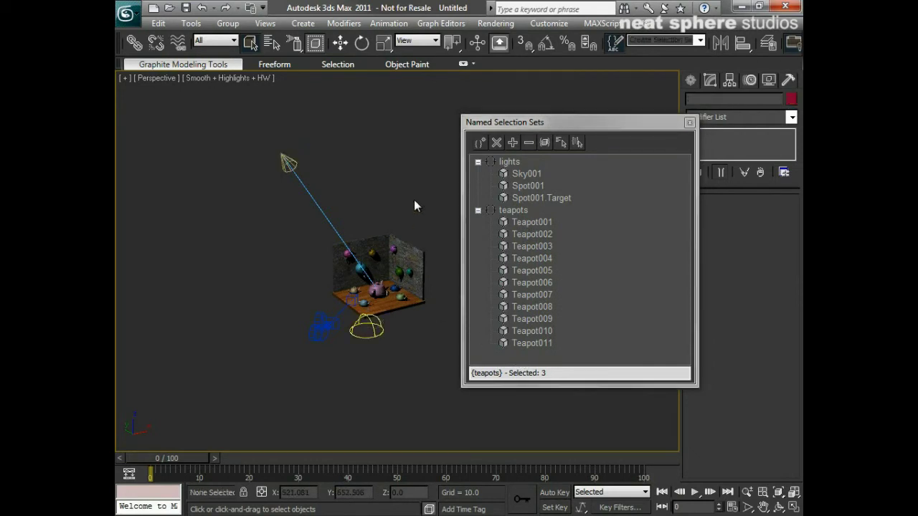
pyautogui.click(394, 302)
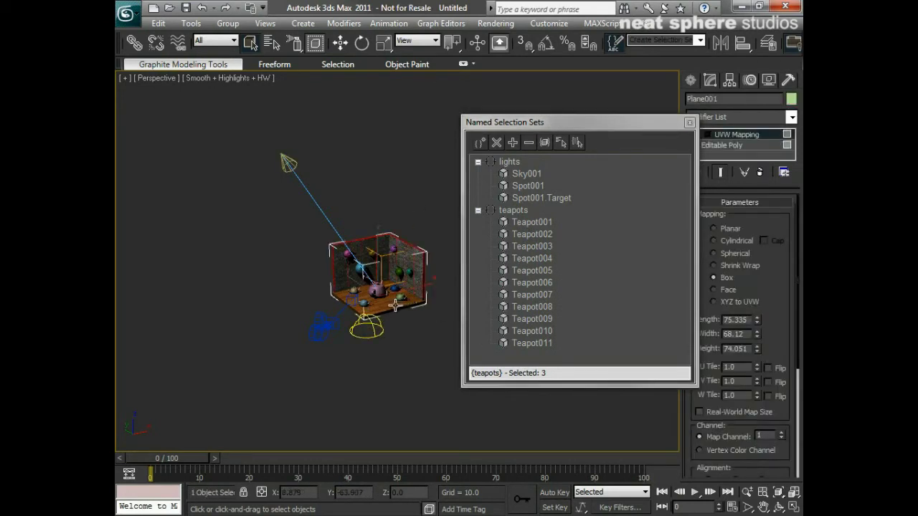
pyautogui.click(338, 312)
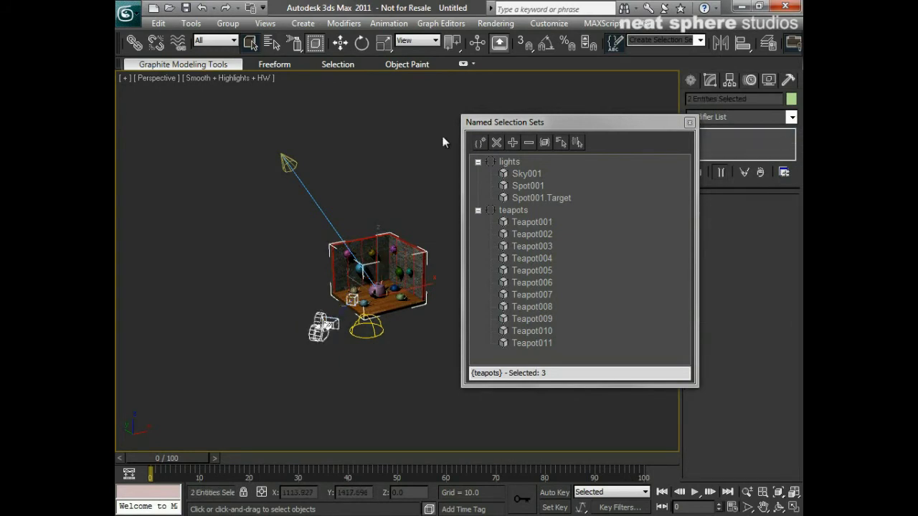
pyautogui.click(673, 41)
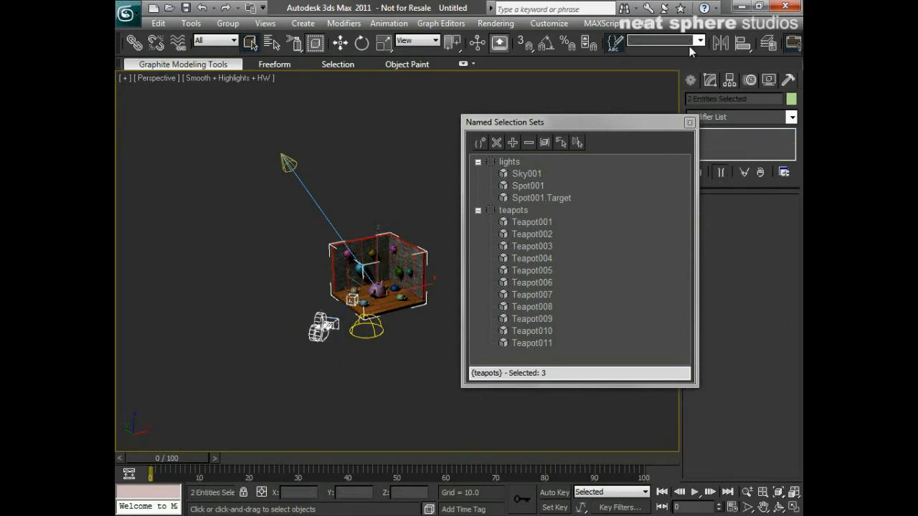
pyautogui.write('sce')
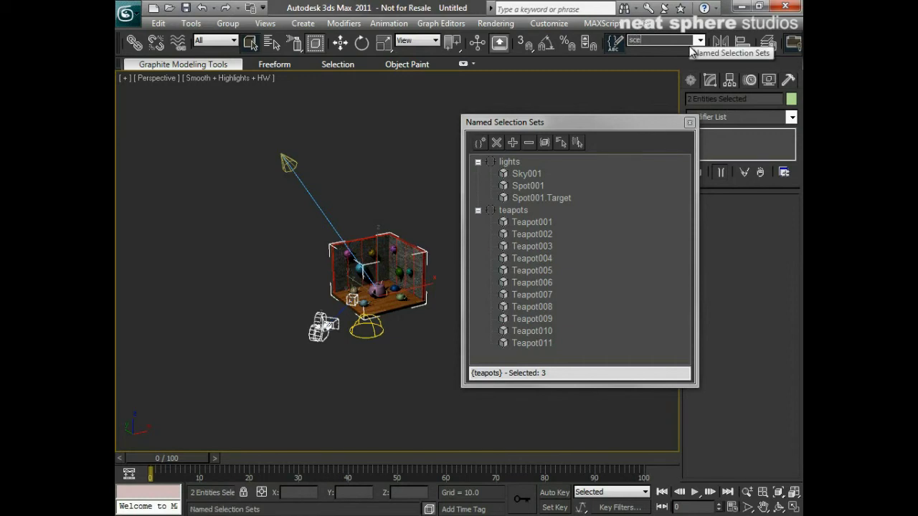
pyautogui.write('ne elements')
pyautogui.press('Return')
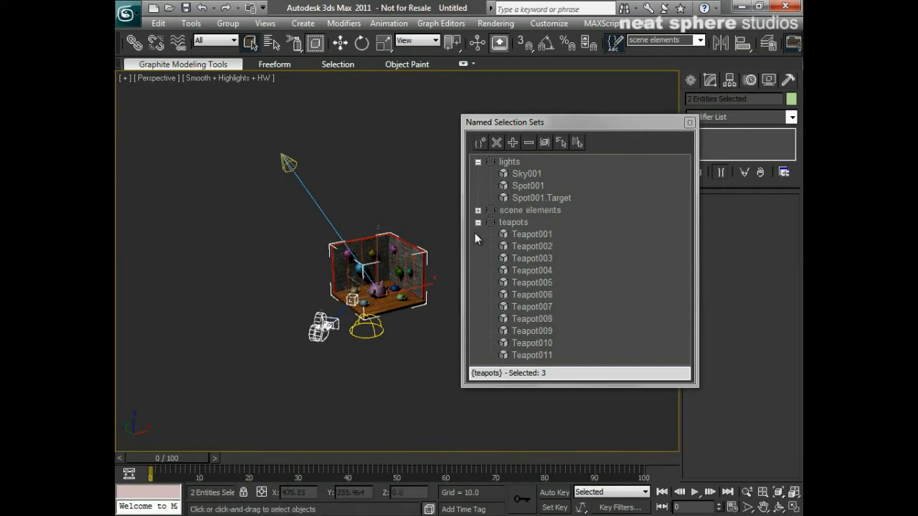
# Collapse the teapots and lights sets and highlight the scene elements set.
pyautogui.click(478, 223)
pyautogui.click(478, 162)
pyautogui.click(507, 162)
pyautogui.click(509, 186)
pyautogui.click(510, 178)
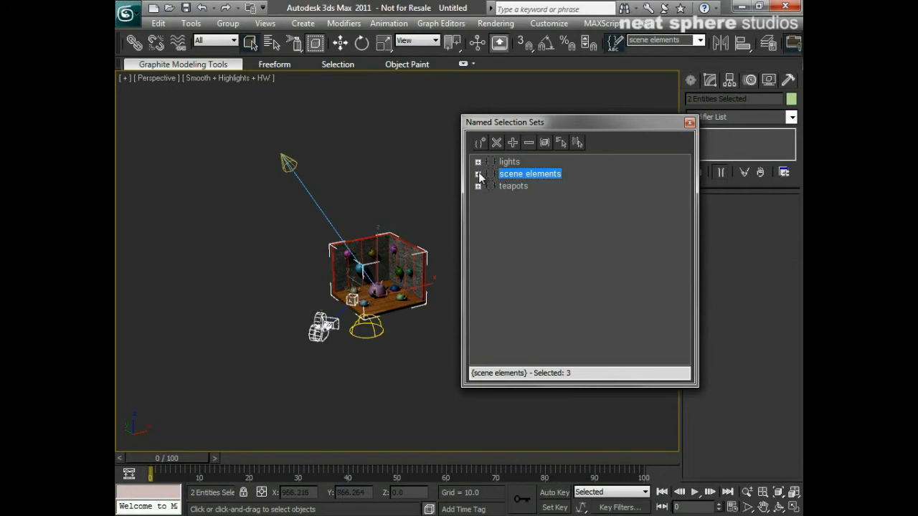
# Examine the individual members of the scene elements set, leaving the set highlighted and expanded.
pyautogui.click(477, 174)
pyautogui.click(524, 209)
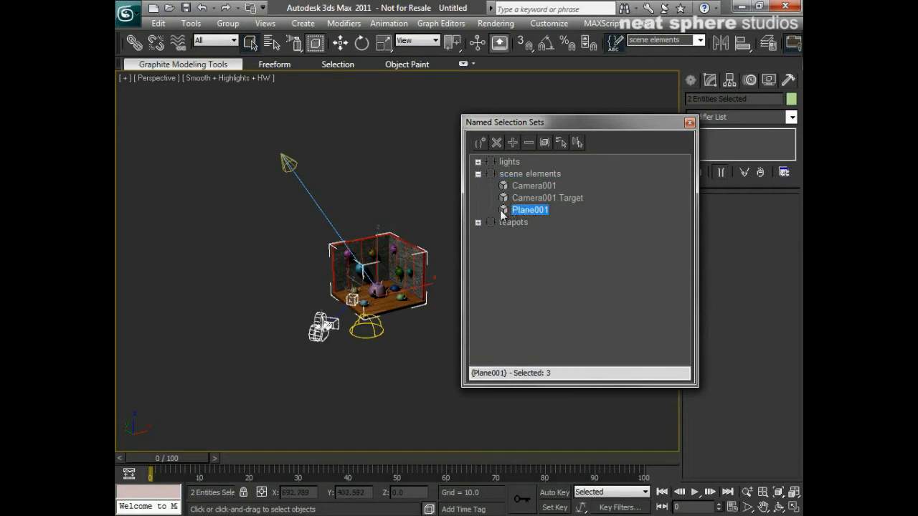
pyautogui.click(543, 199)
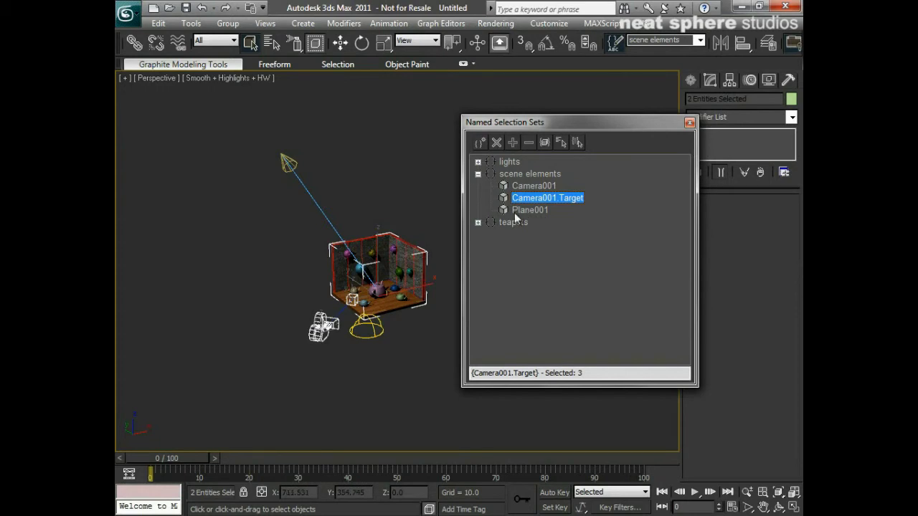
pyautogui.click(480, 174)
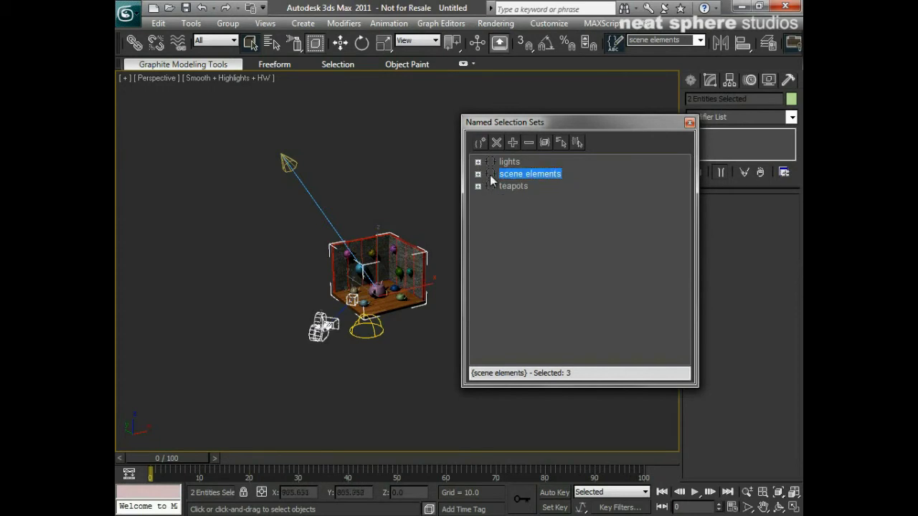
pyautogui.click(478, 174)
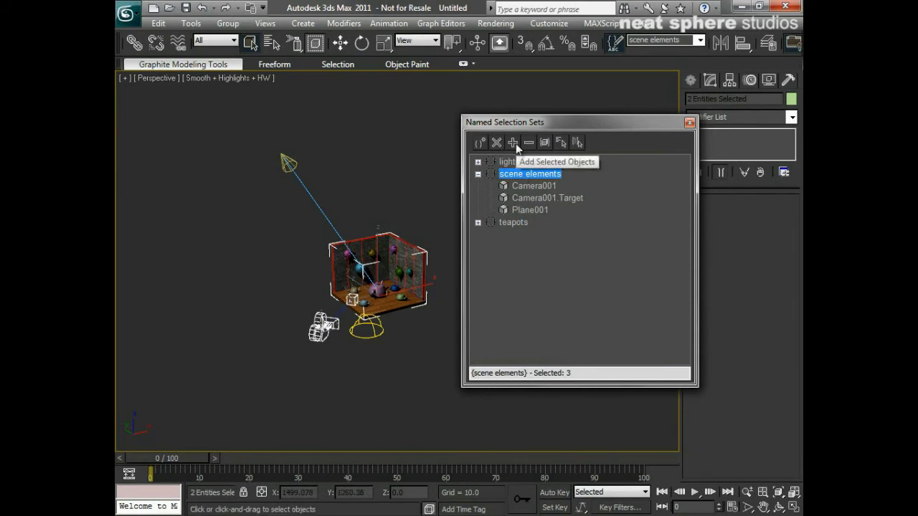
# Select the spotlight with its target and the skylight, and add them to the scene elements selection set.
pyautogui.click(380, 190)
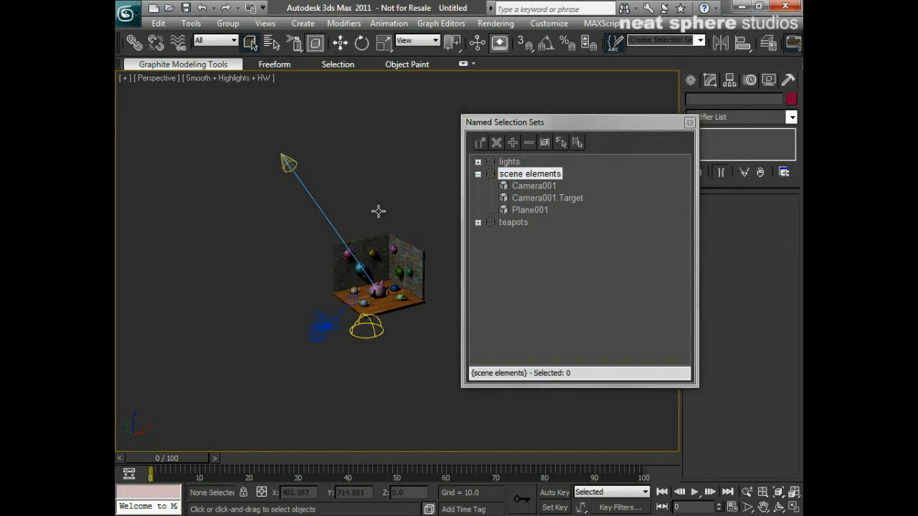
pyautogui.click(318, 211)
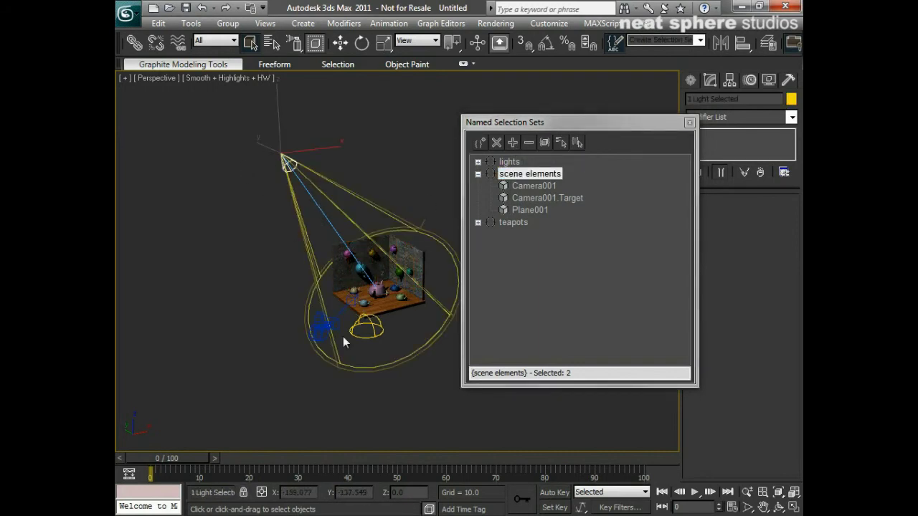
pyautogui.keyDown('ctrl'); pyautogui.click(367, 330); pyautogui.keyUp('ctrl')
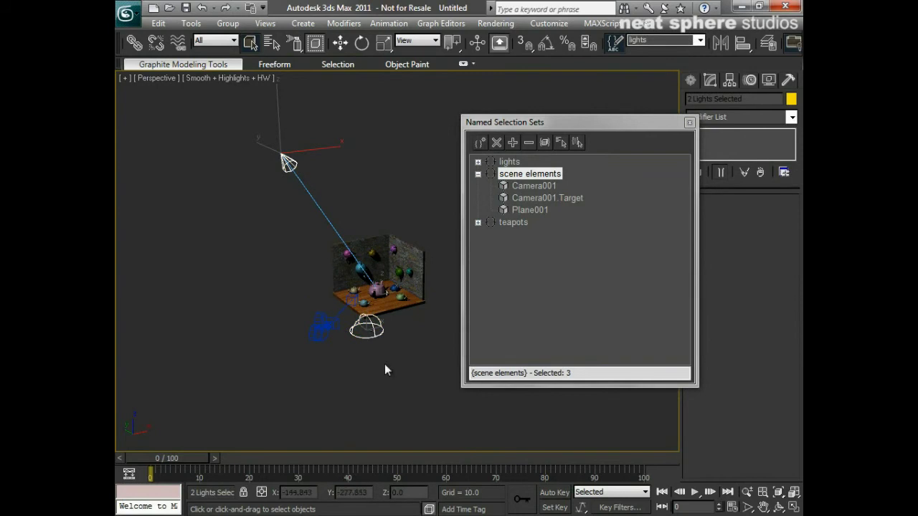
pyautogui.click(513, 143)
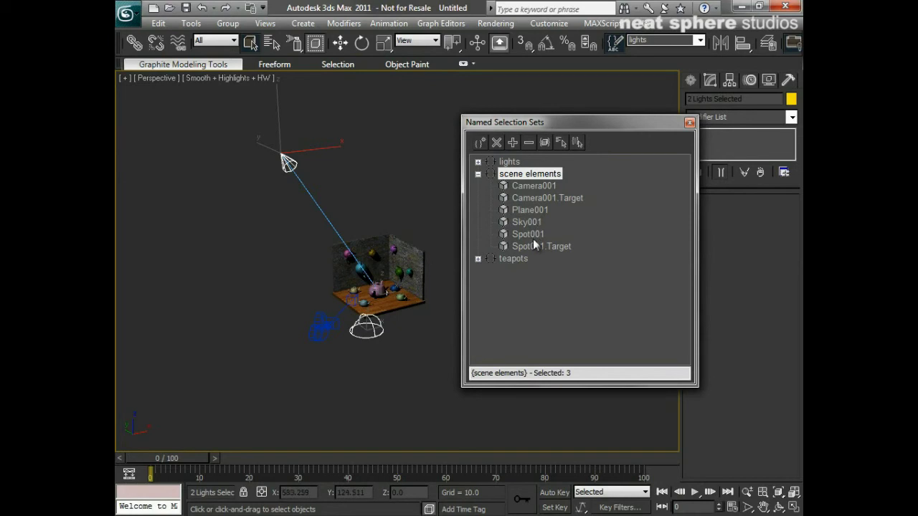
# Expand the lights set, and select the Spot001 light and subtract it from the scene elements set.
pyautogui.click(479, 162)
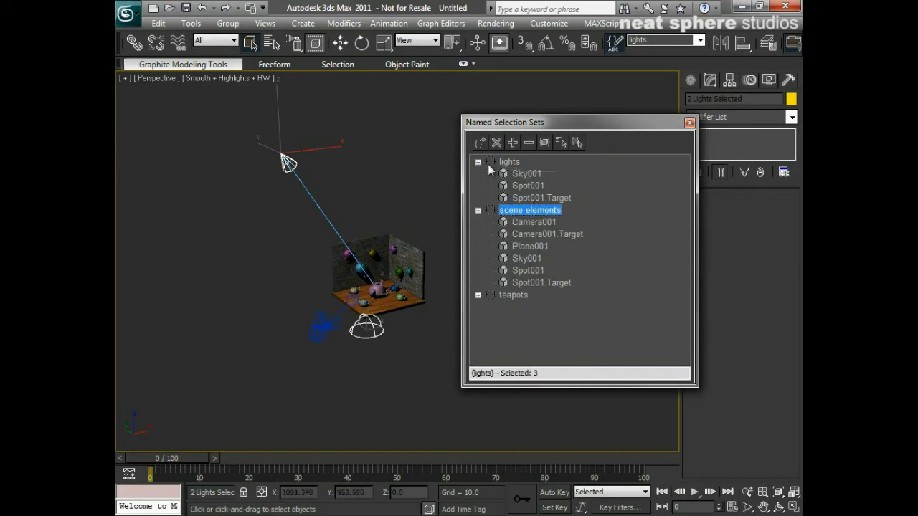
pyautogui.click(511, 162)
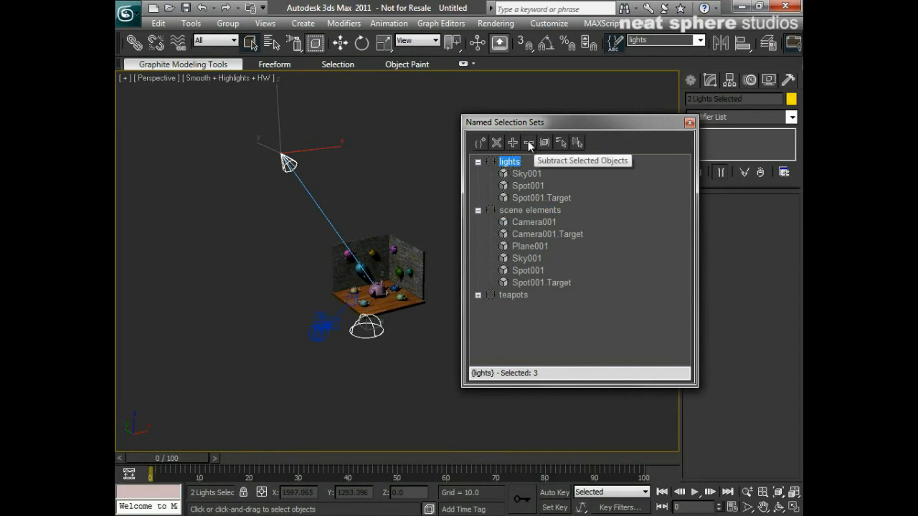
pyautogui.click(531, 260)
pyautogui.click(530, 283)
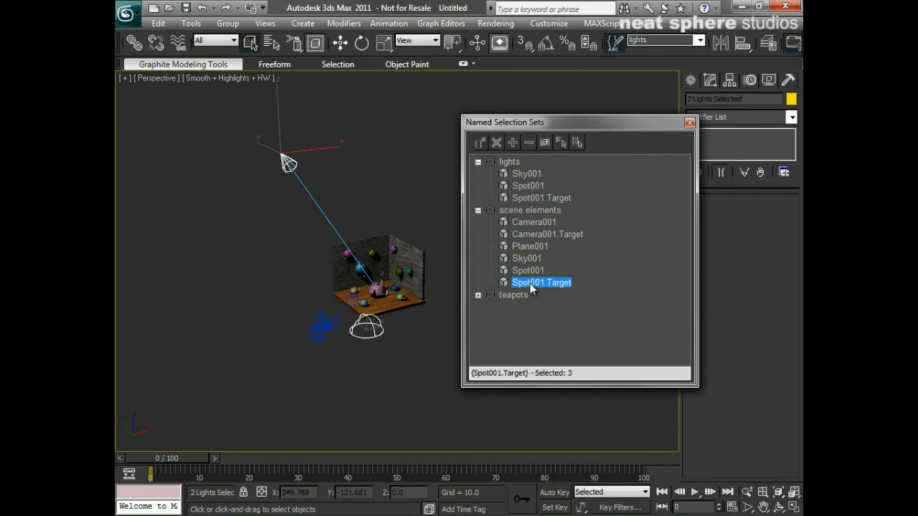
pyautogui.click(530, 270)
pyautogui.click(530, 260)
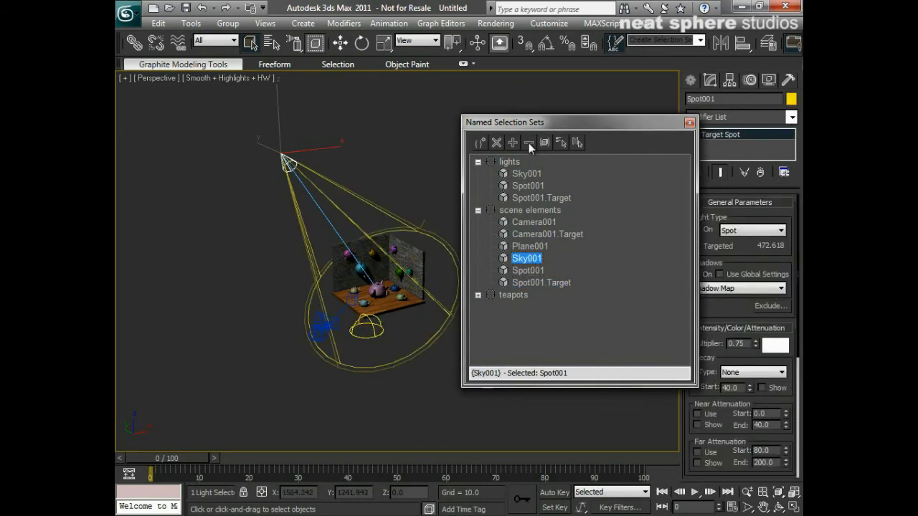
pyautogui.click(531, 210)
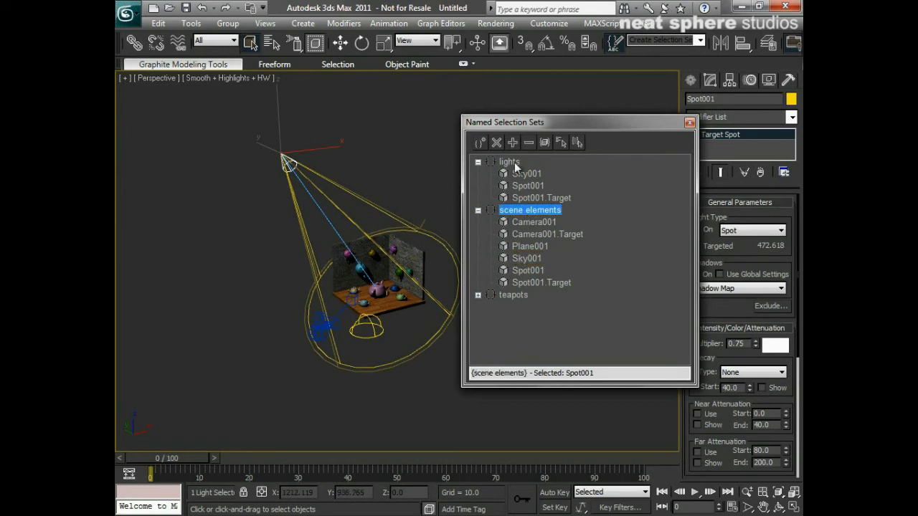
pyautogui.click(532, 140)
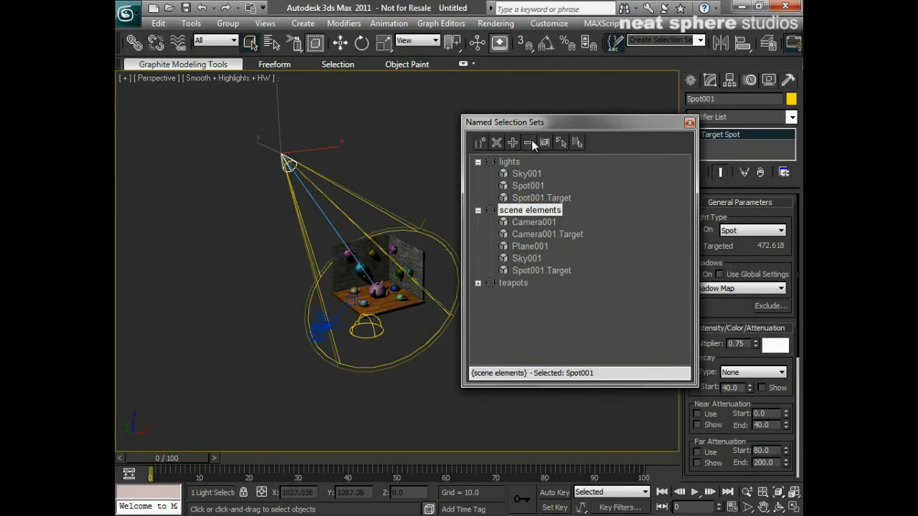
# Select the skylight in the scene and subtract it from the scene elements set.
pyautogui.click(533, 258)
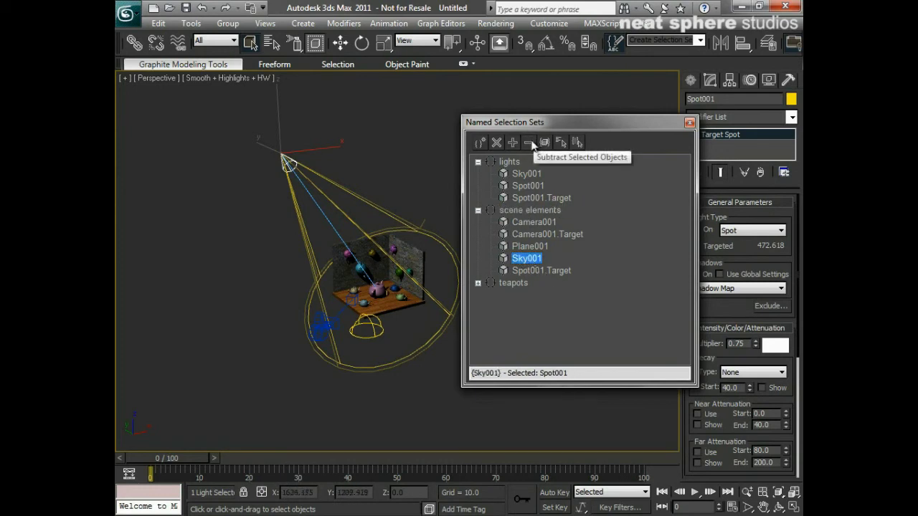
pyautogui.click(517, 211)
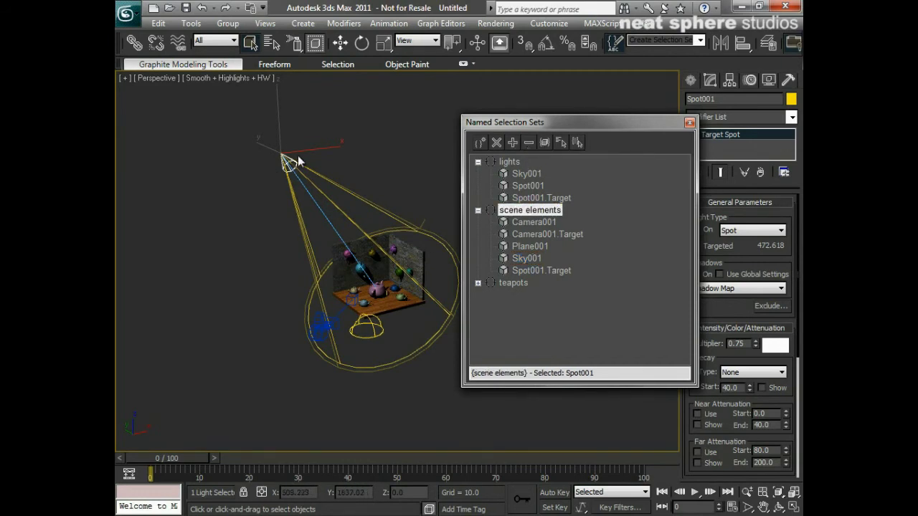
pyautogui.click(366, 327)
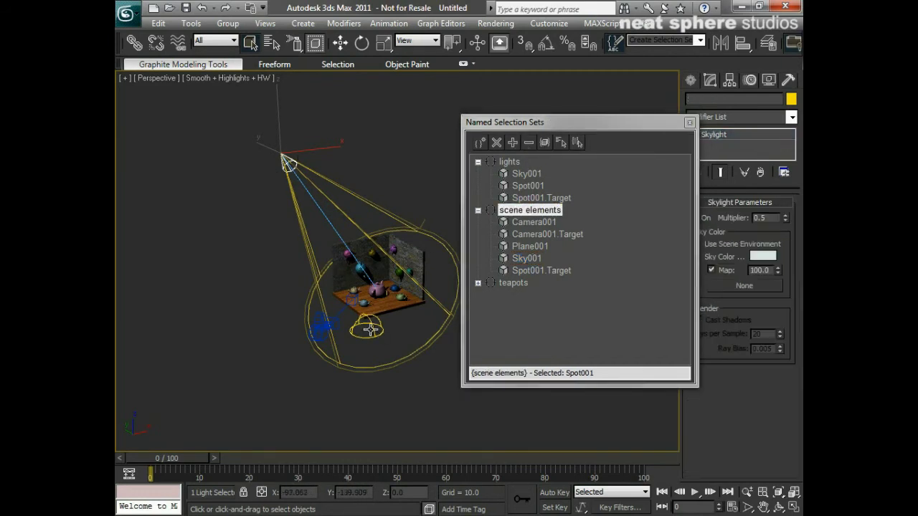
pyautogui.click(529, 146)
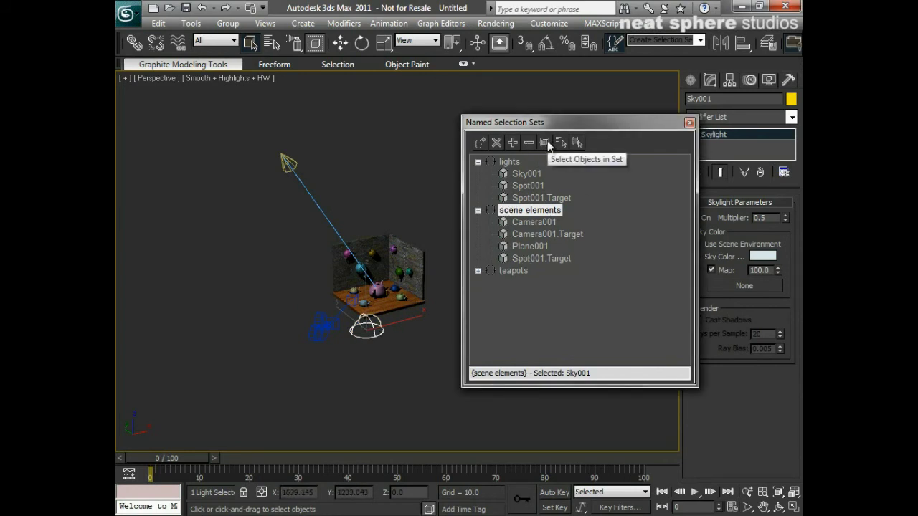
# Clear the current scene selection and select all objects belonging to the lights set.
pyautogui.click(509, 162)
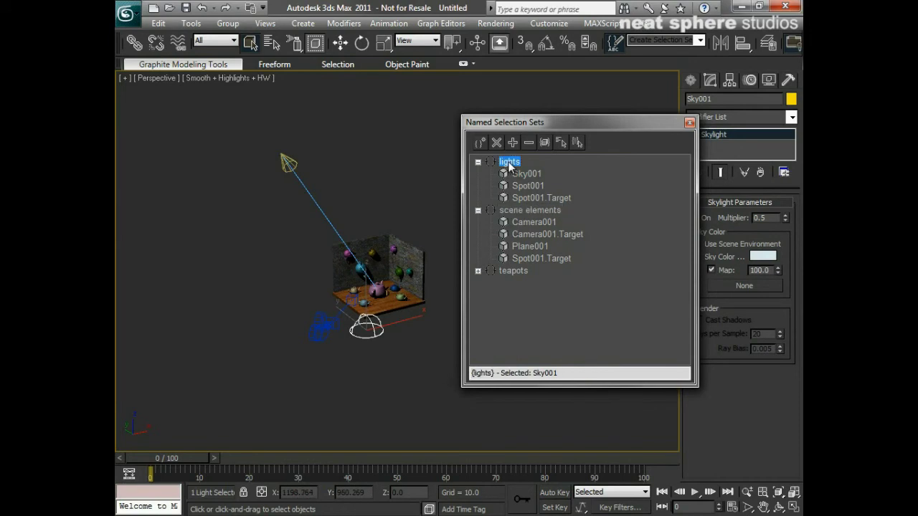
pyautogui.click(396, 161)
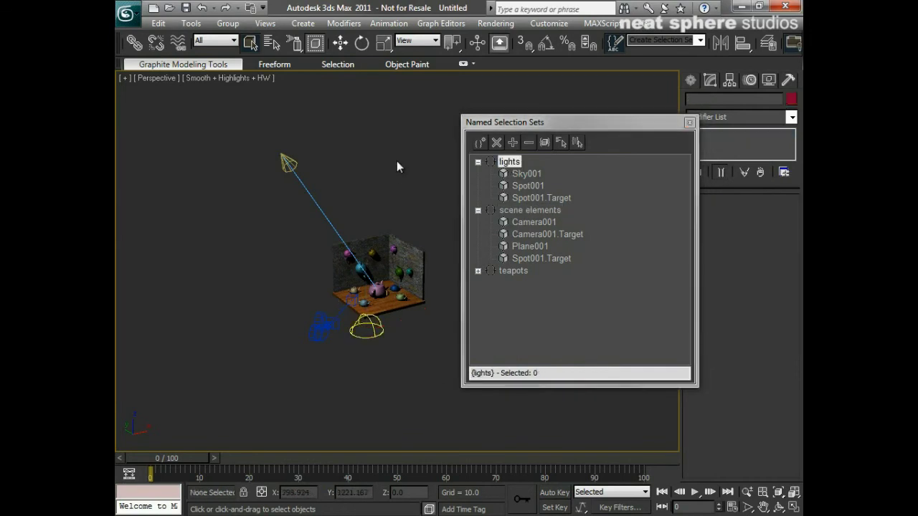
pyautogui.click(548, 145)
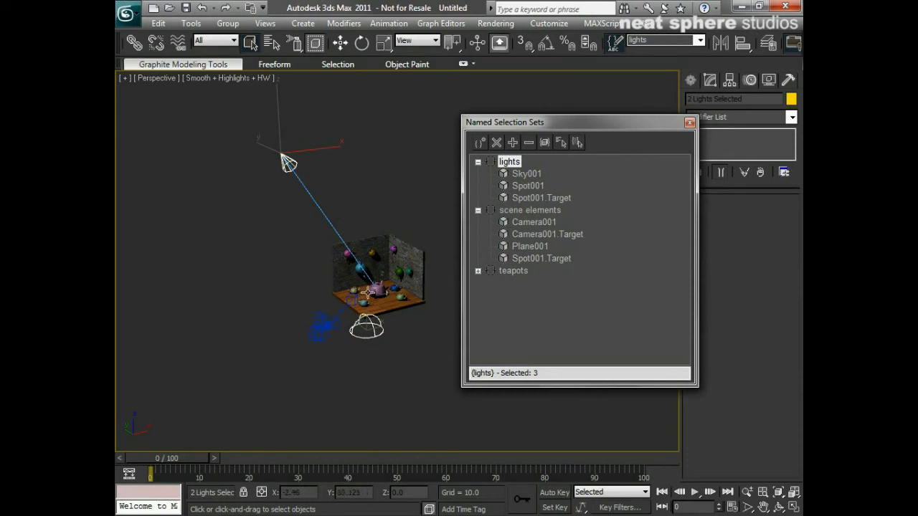
# Select the teapots set's objects and highlight them in the set list, enlarging the dialog to fit all members.
pyautogui.click(516, 271)
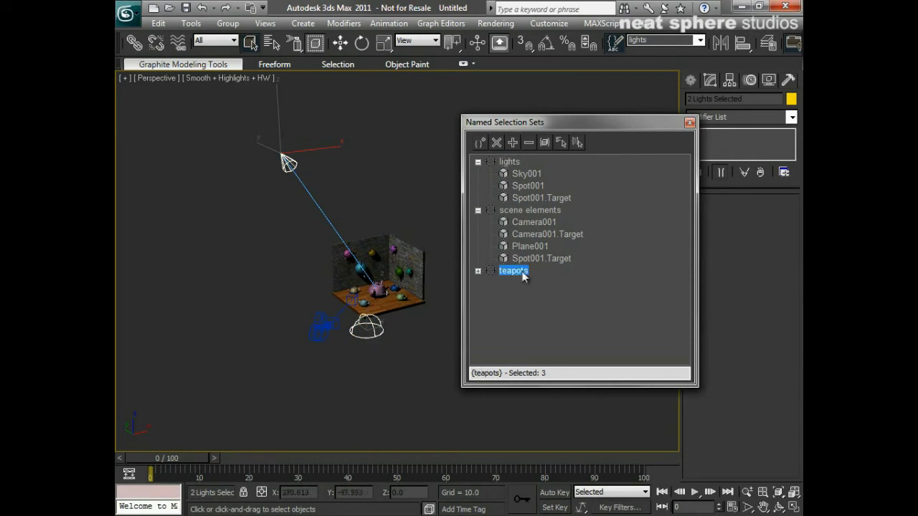
pyautogui.click(545, 143)
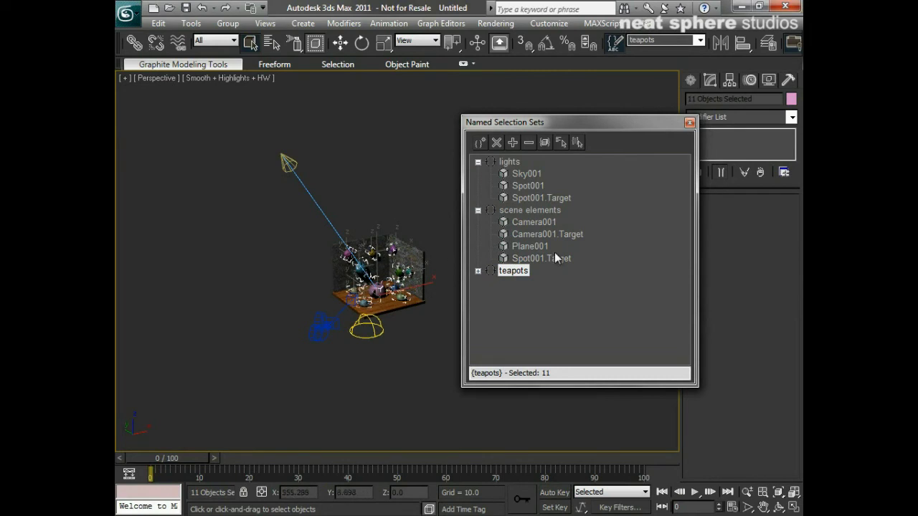
pyautogui.click(578, 143)
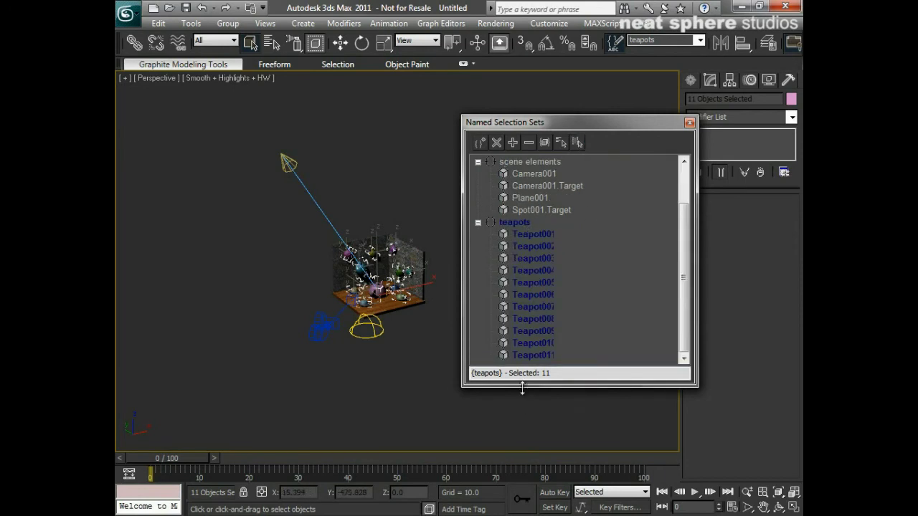
pyautogui.moveTo(522, 389); pyautogui.dragTo(523, 441)
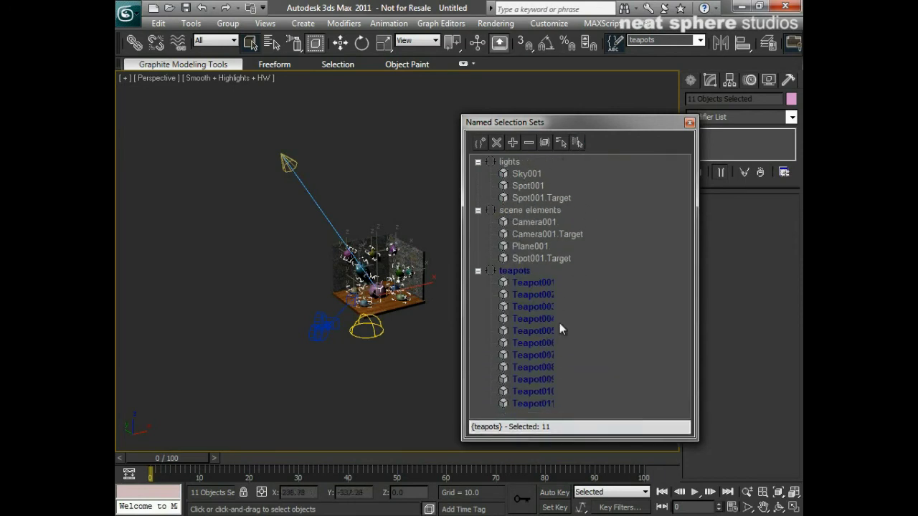
# Switch the scene selection from the teapots to the objects in the lights set.
pyautogui.click(547, 144)
pyautogui.click(510, 162)
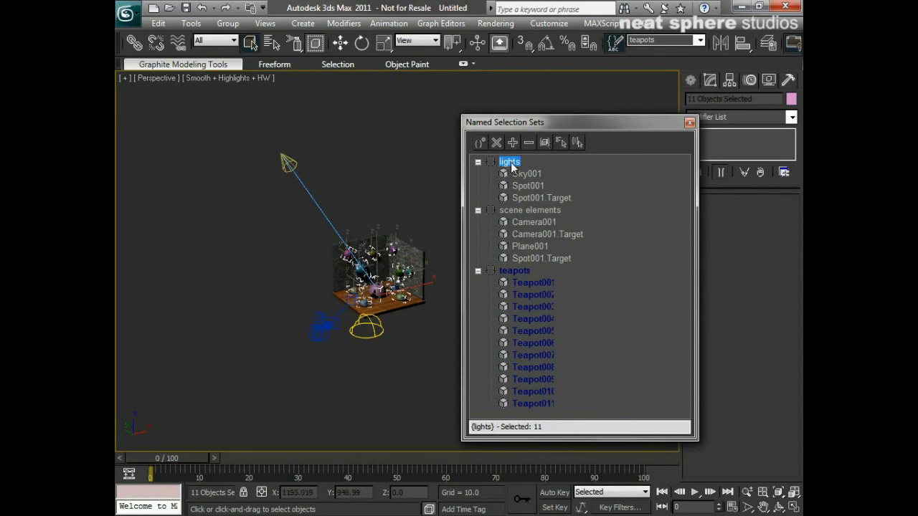
pyautogui.click(545, 143)
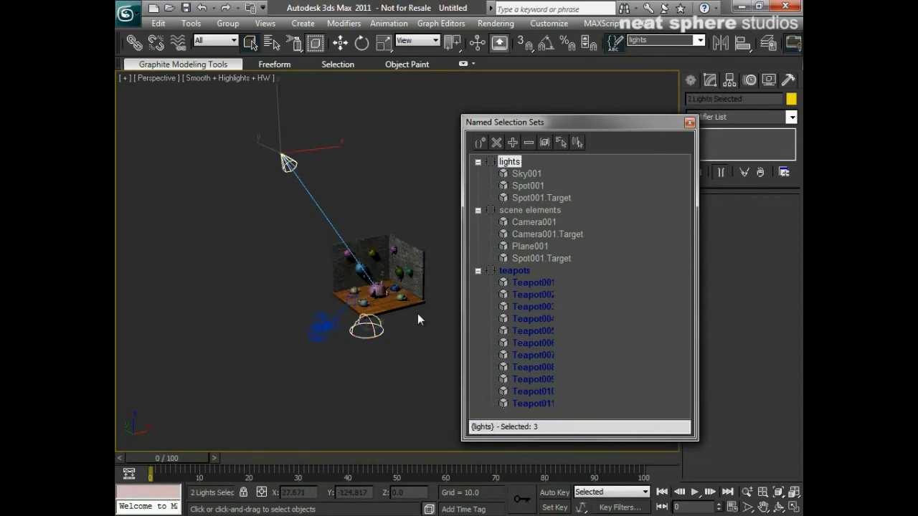